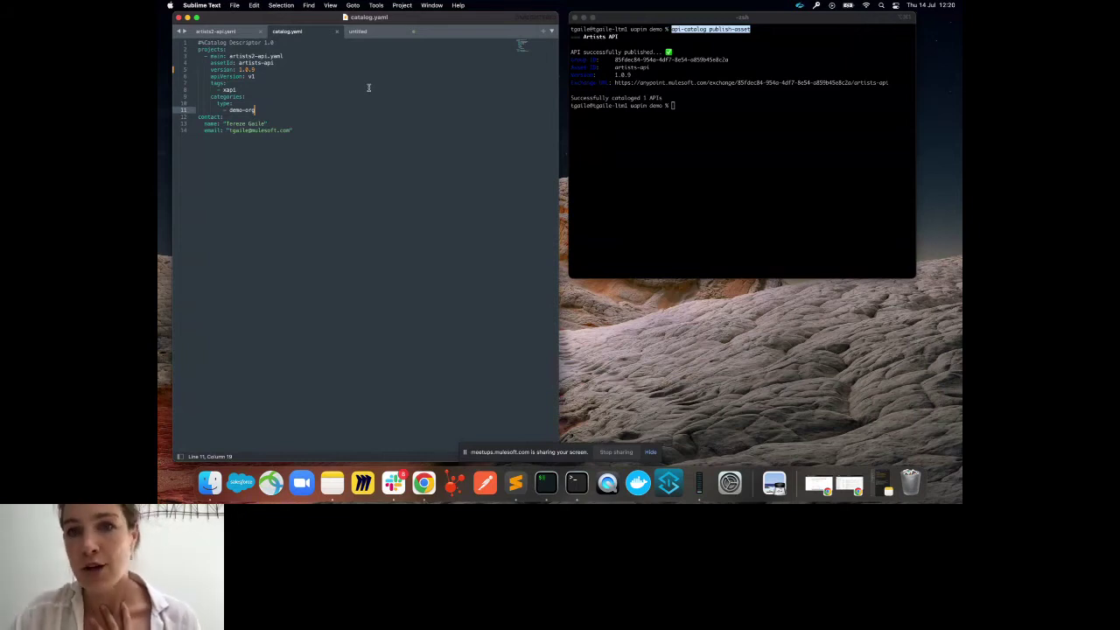
- Show the artists2-api.yaml specification and review the terminal output of the previous api-catalog publish-asset run
key("ctrl+Tab")
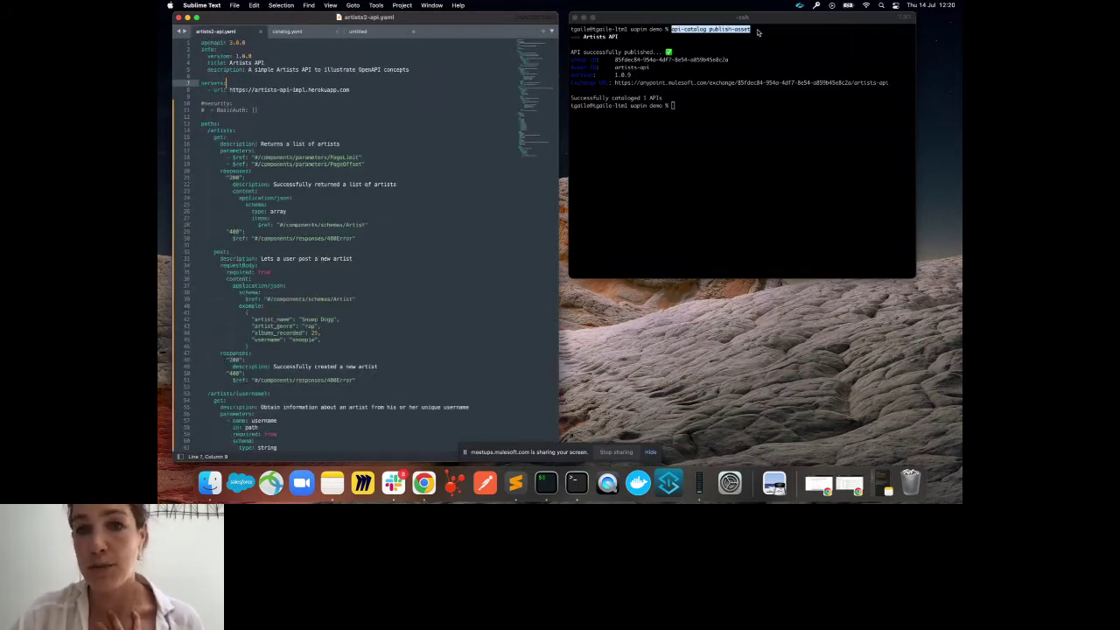
left_click(675, 60)
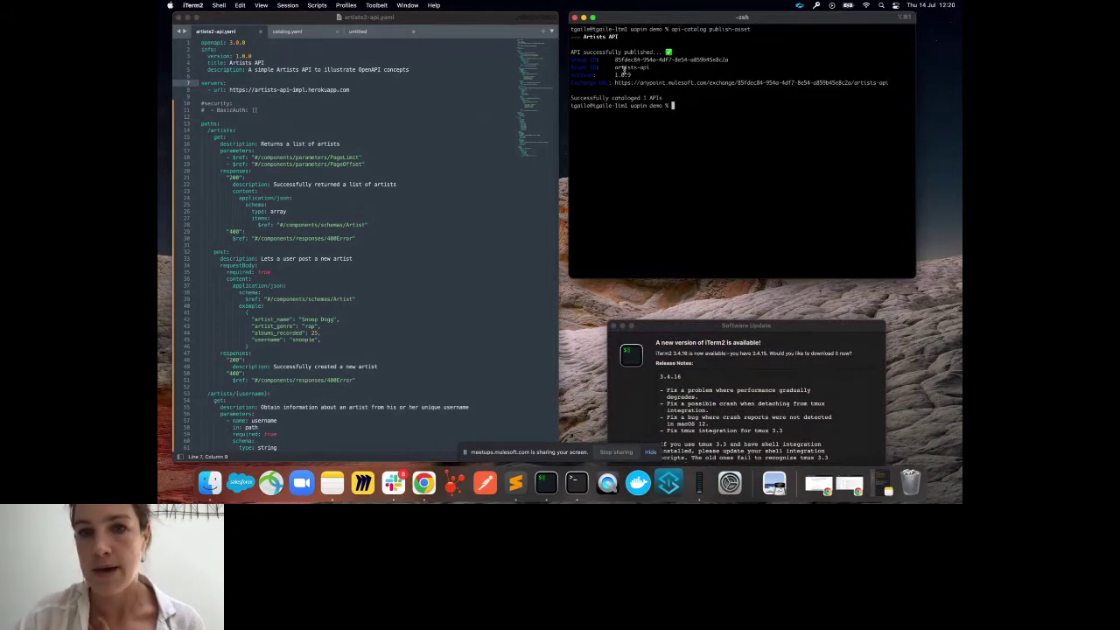
left_click_drag(662, 98, 570, 98)
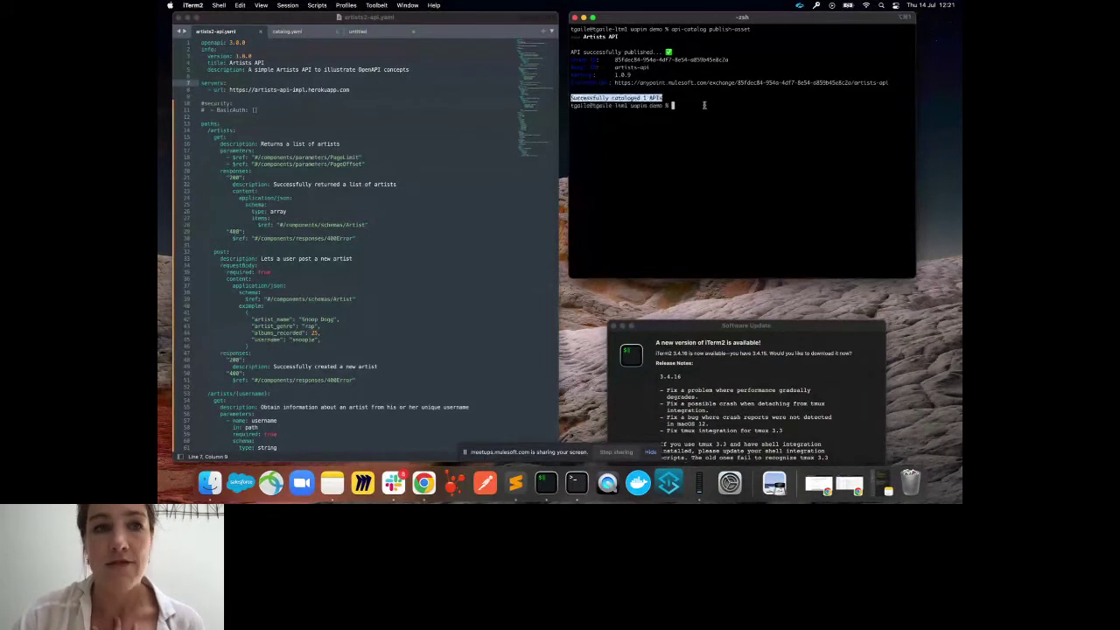
- Switch to the Artists API page in Exchange, check its latest version, and open the failed authentication-security-best-practices ruleset in a new browser tab
key("super+Tab")
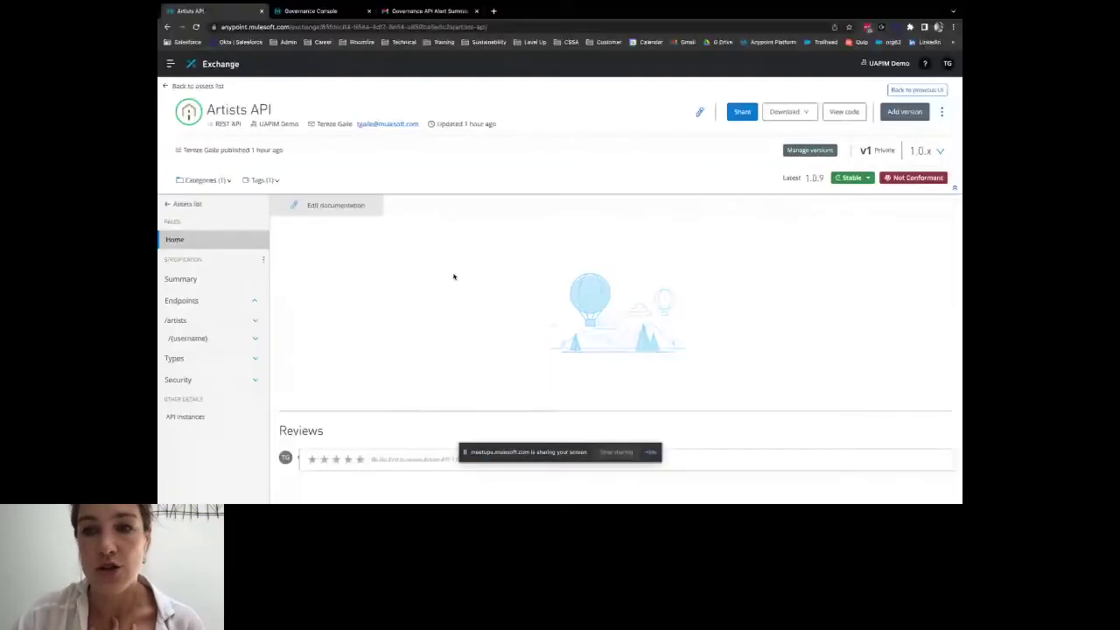
left_click_drag(826, 180, 803, 179)
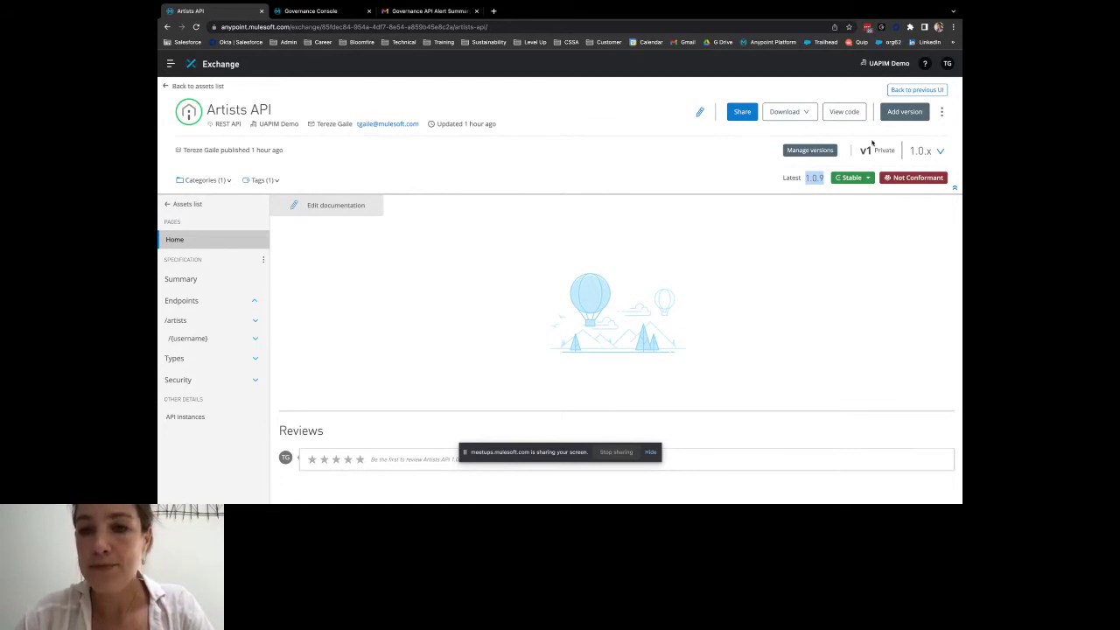
mouse_move(896, 181)
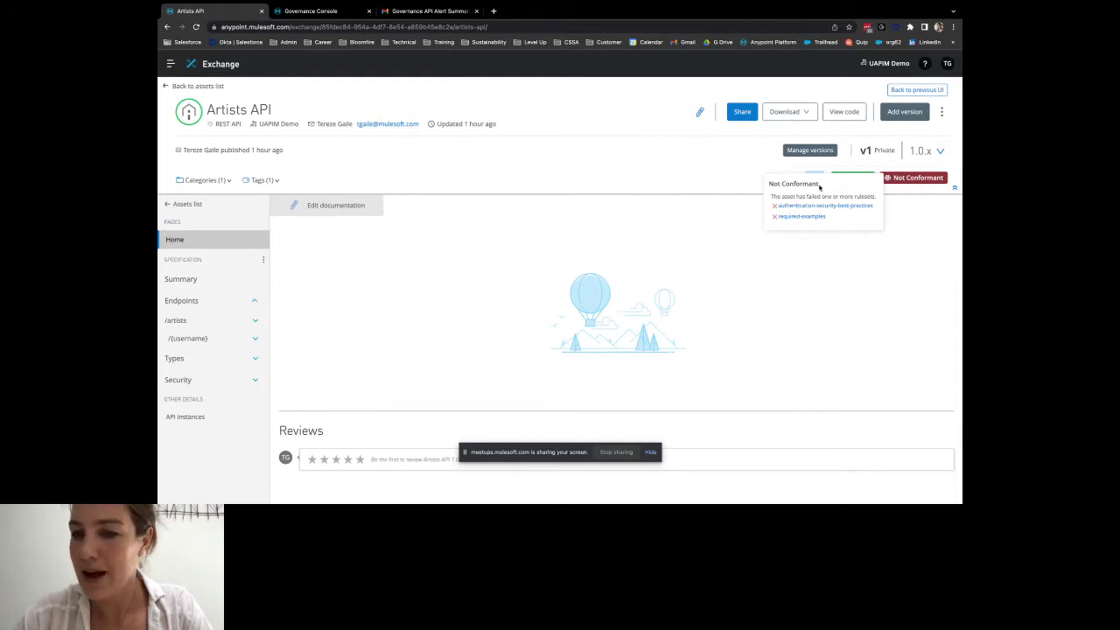
right_click(777, 207)
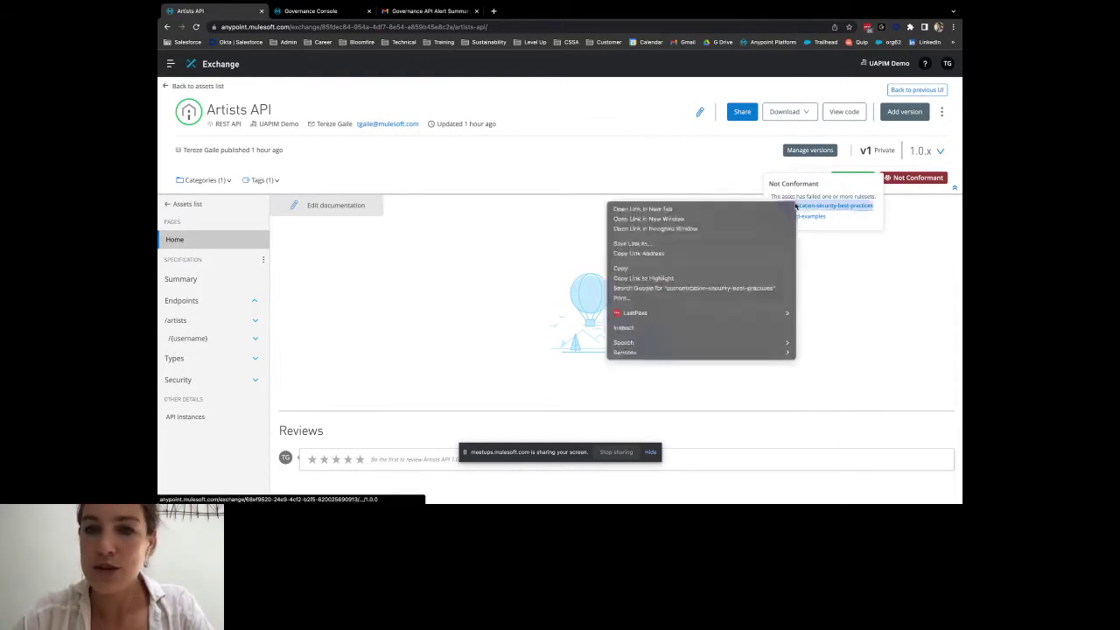
left_click(771, 208)
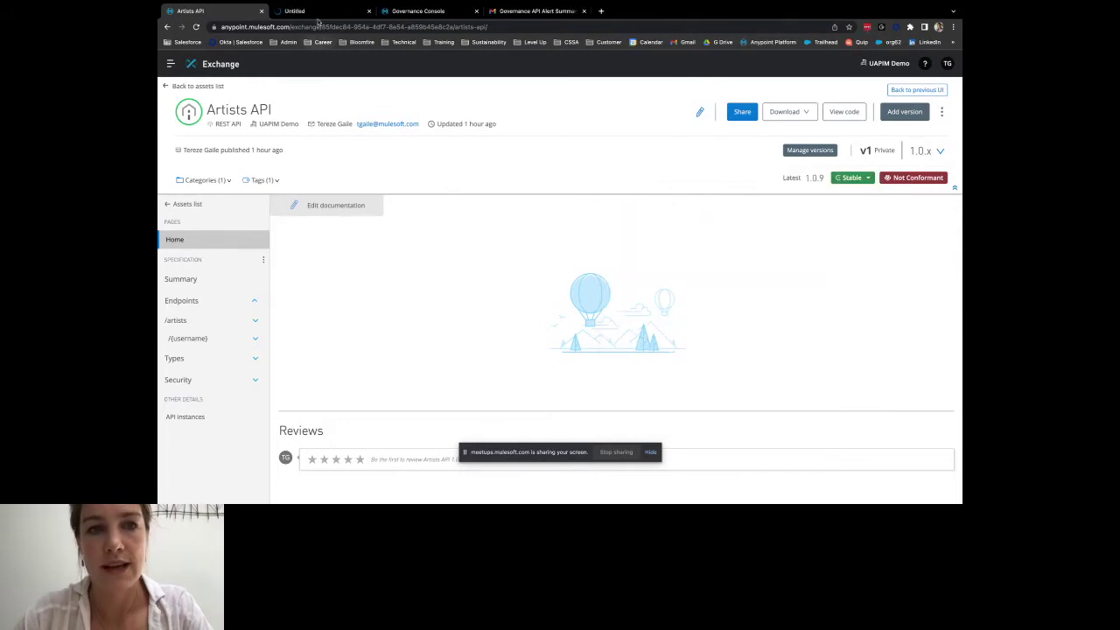
left_click(319, 11)
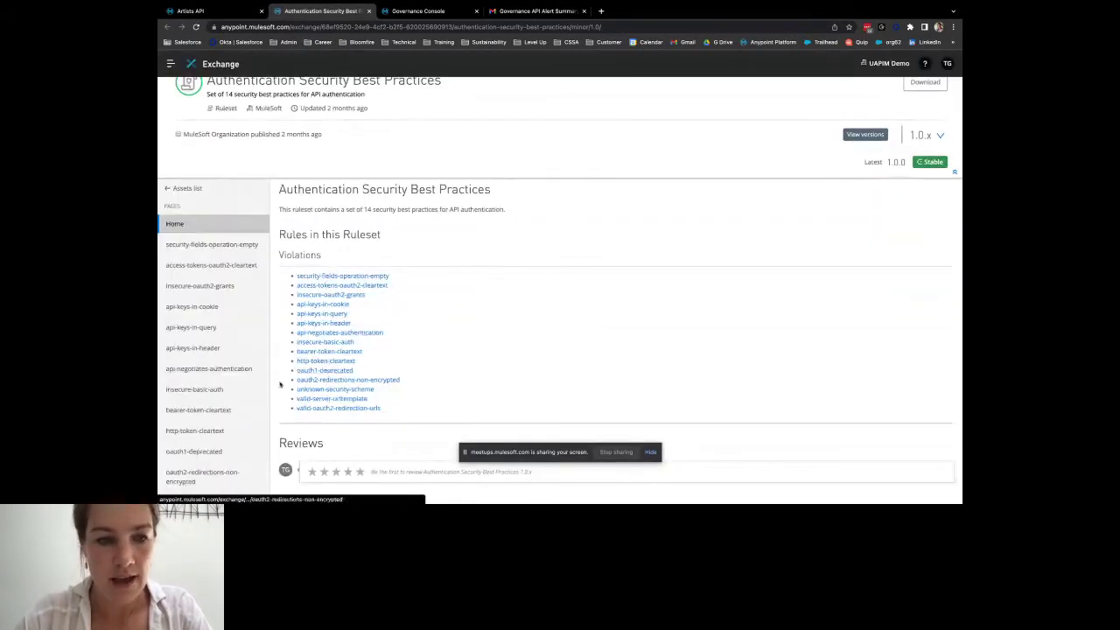
- Read the guidance for the insecure-basic-auth and api-keys-in-query rules of the Authentication Security Best Practices ruleset
scroll(227, 360, "down", 1)
left_click(226, 358)
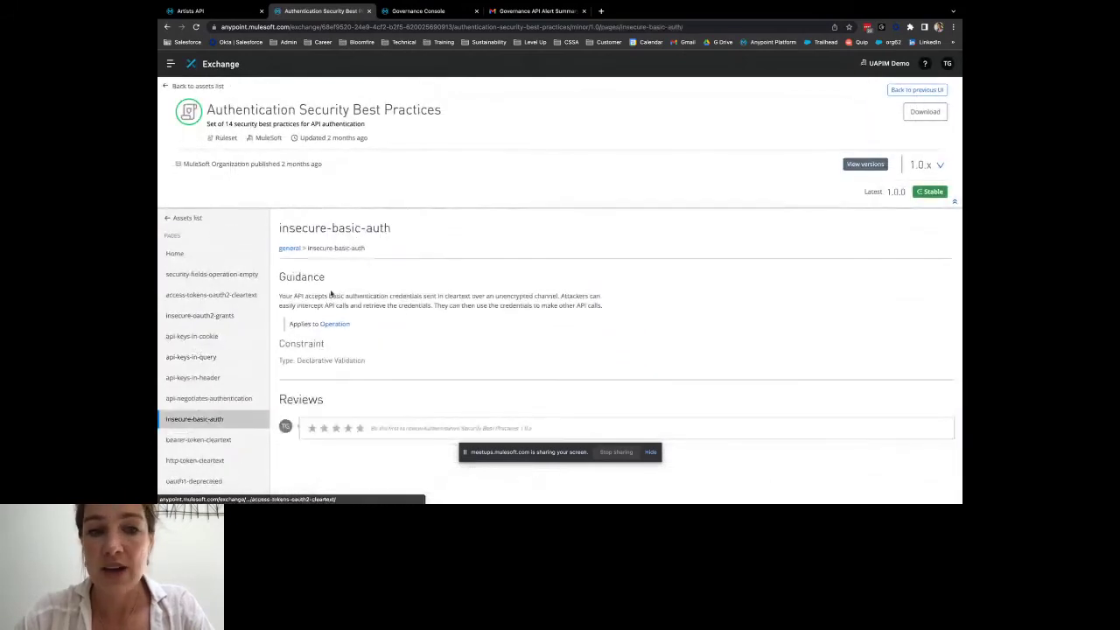
scroll(248, 329, "down", 1)
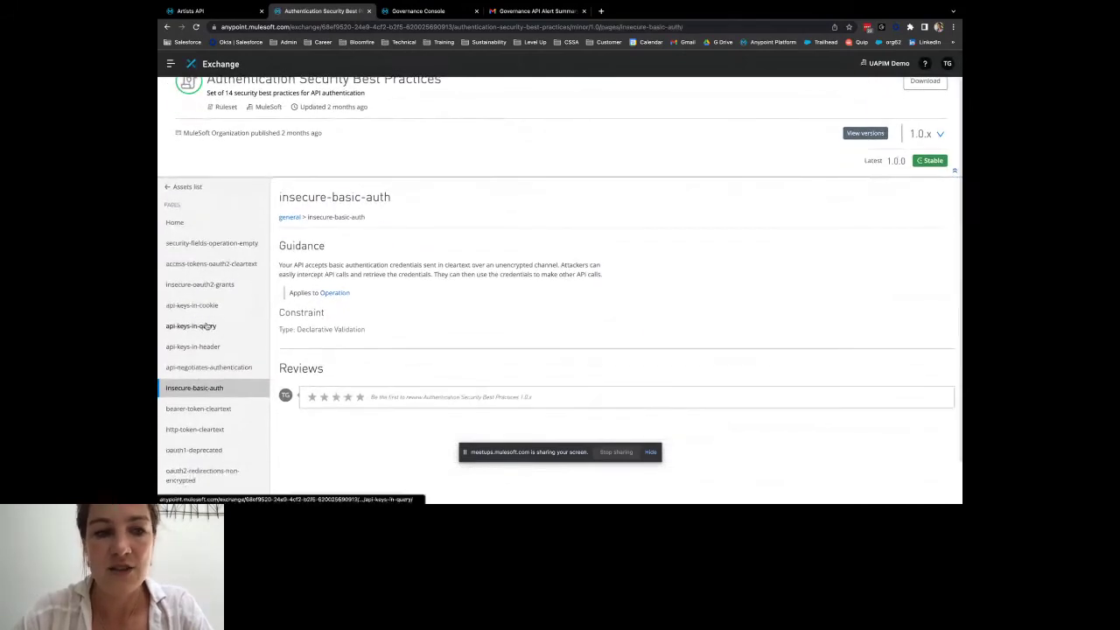
left_click(217, 327)
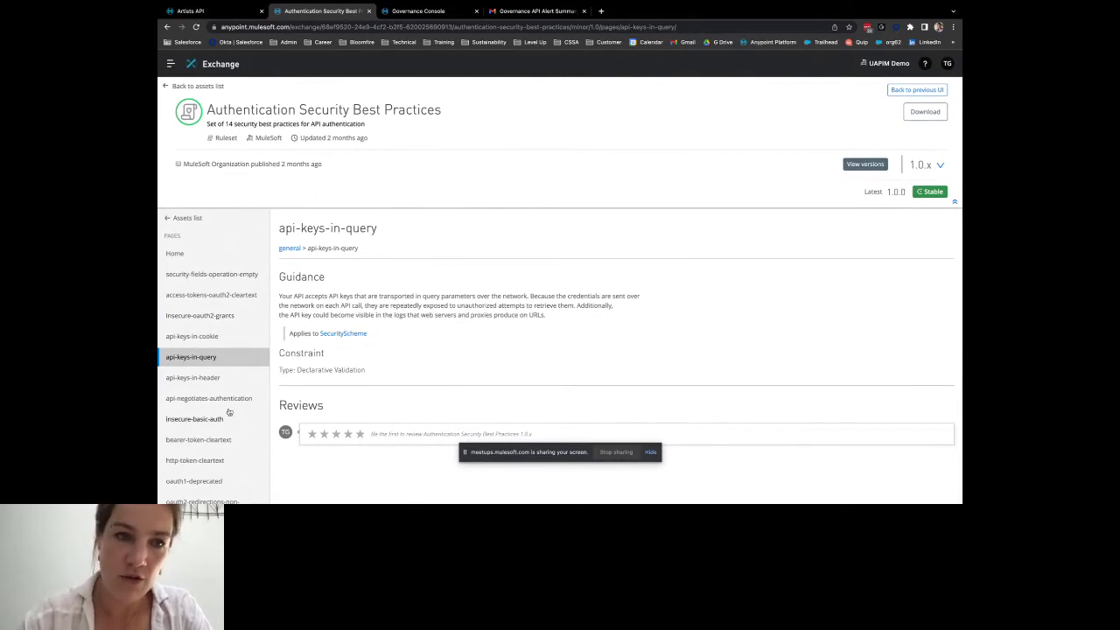
scroll(229, 408, "down", 1)
scroll(230, 407, "up", 1)
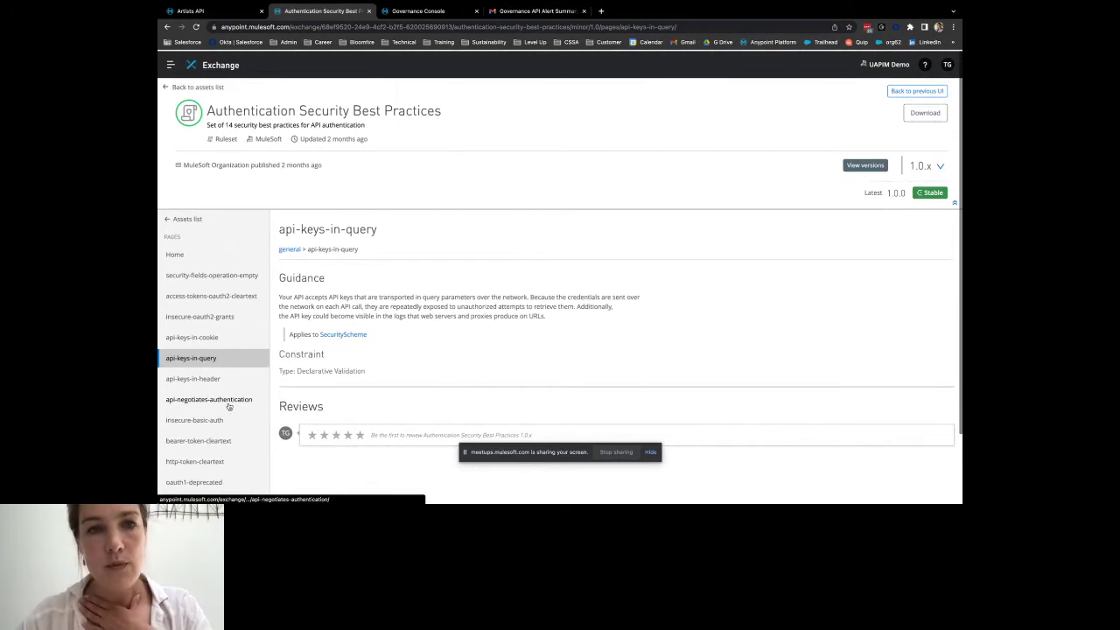
scroll(229, 408, "down", 1)
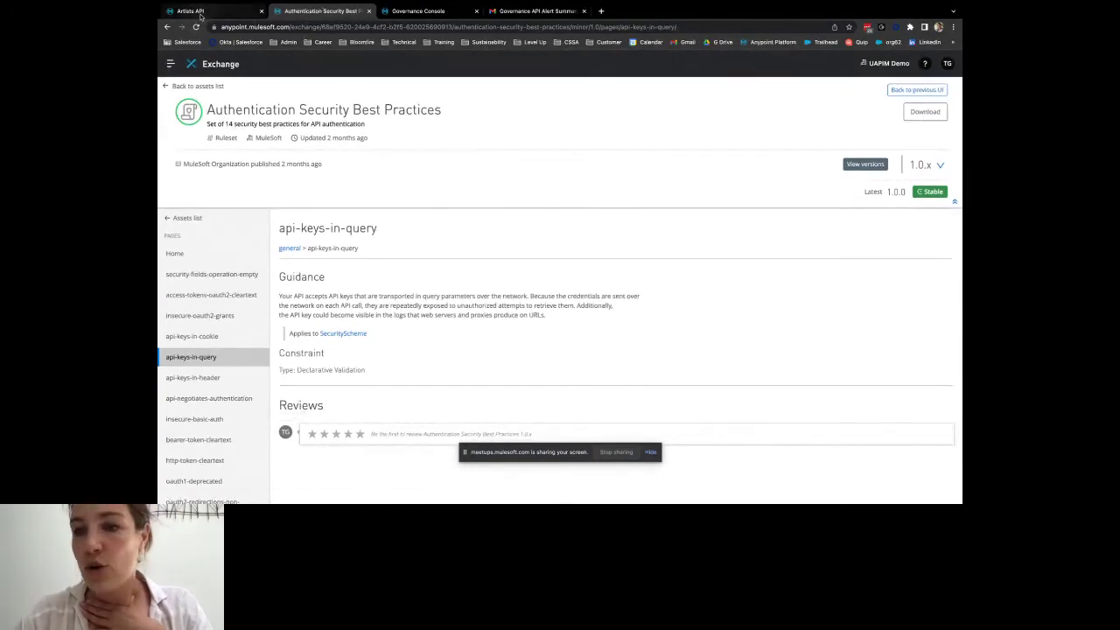
- Return to the Artists API page and inspect its tags, categories and the list of rulesets it fails
left_click(190, 10)
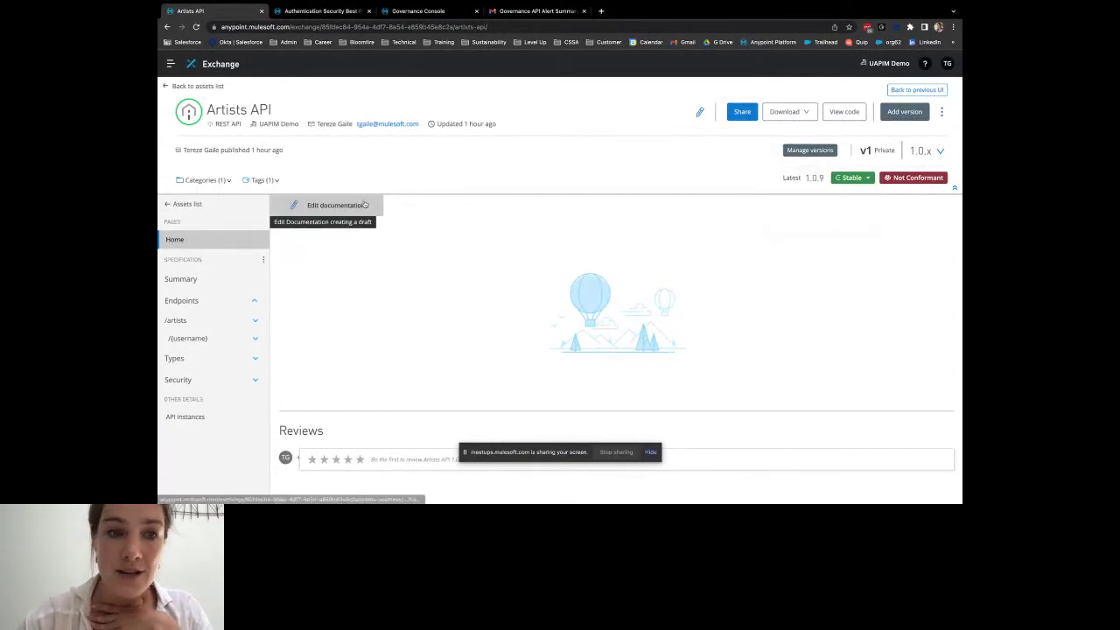
left_click(276, 181)
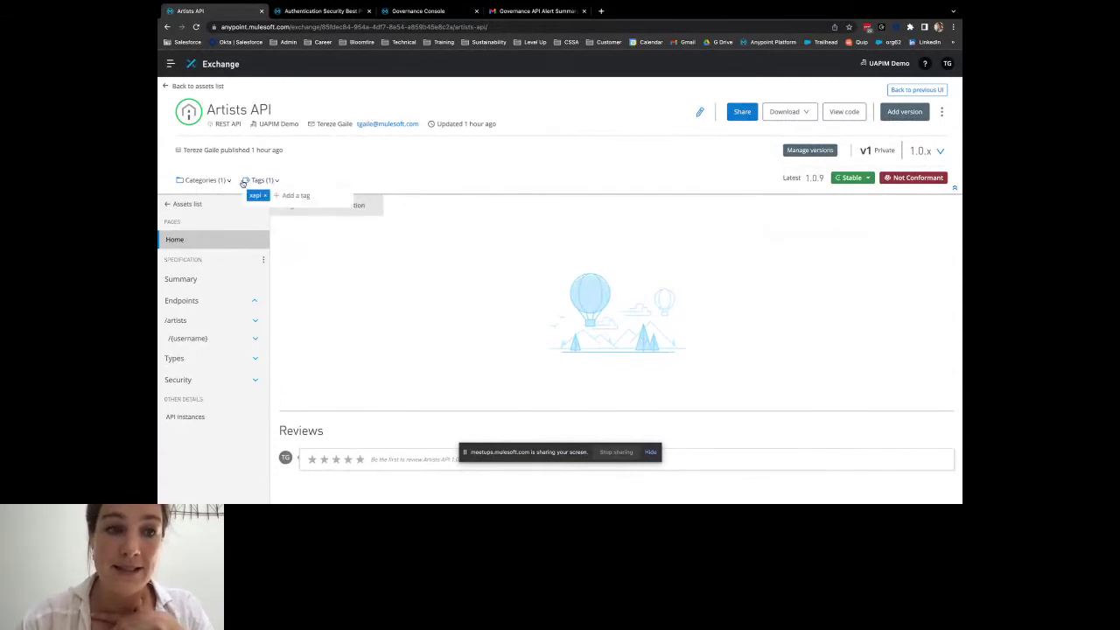
left_click(229, 181)
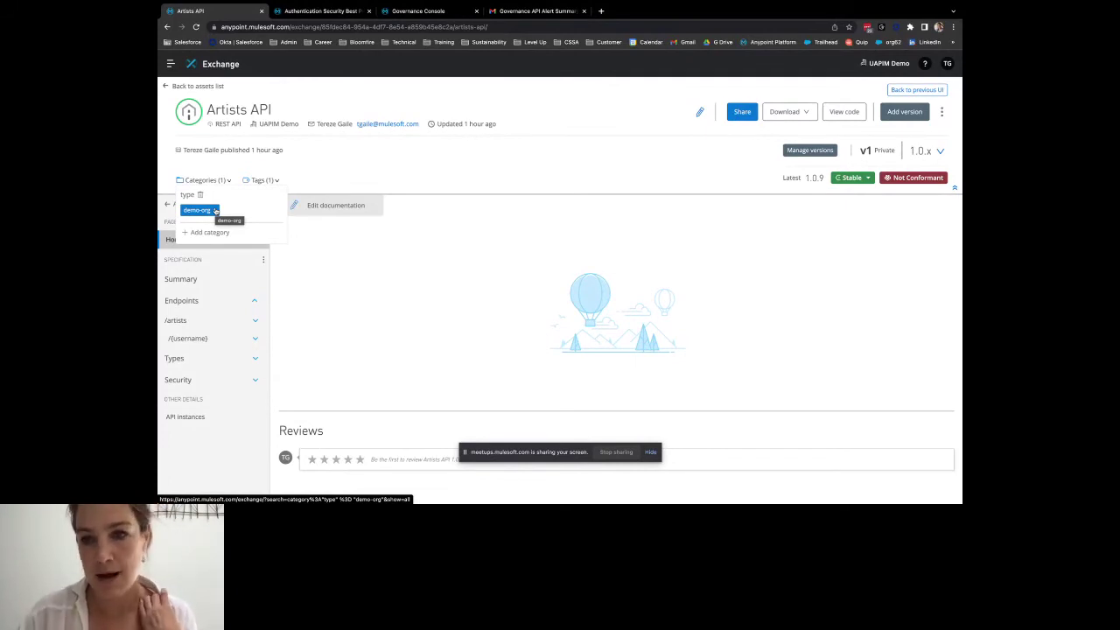
left_click(902, 177)
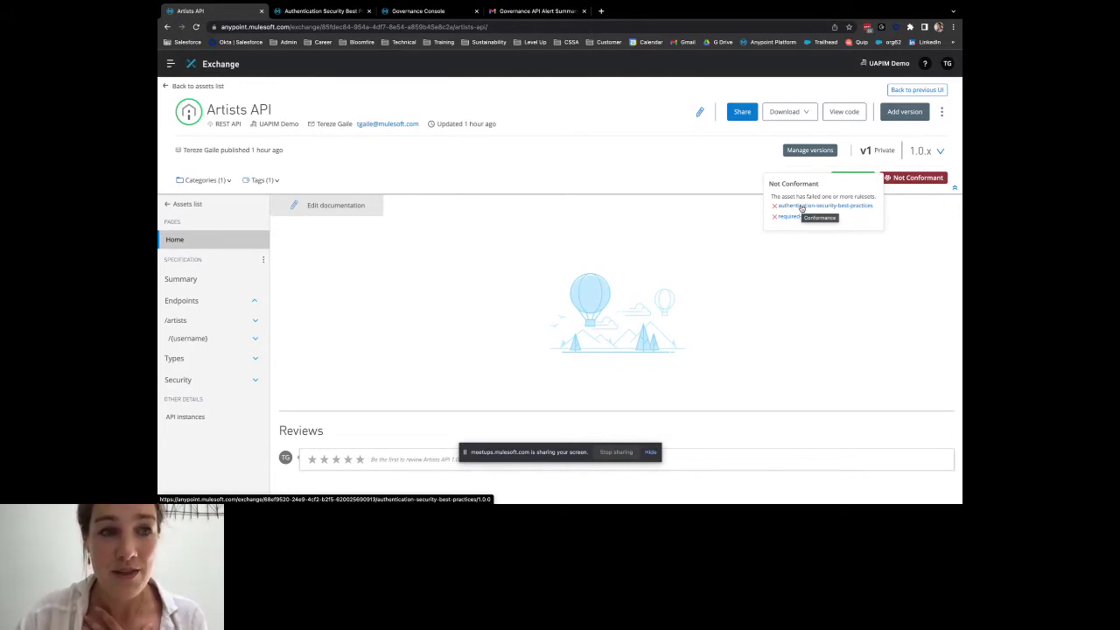
- Switch to artists2-api.yaml in Sublime Text and uncomment the security section with its BasicAuth entry
key("super+Tab")
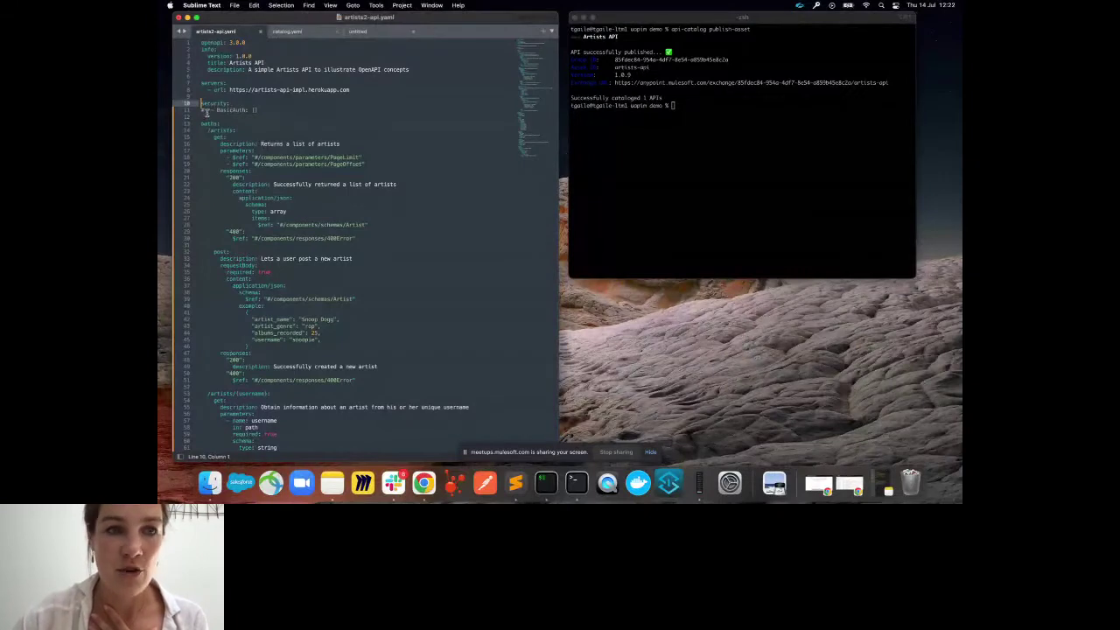
key("BackSpace")
key("BackSpace")
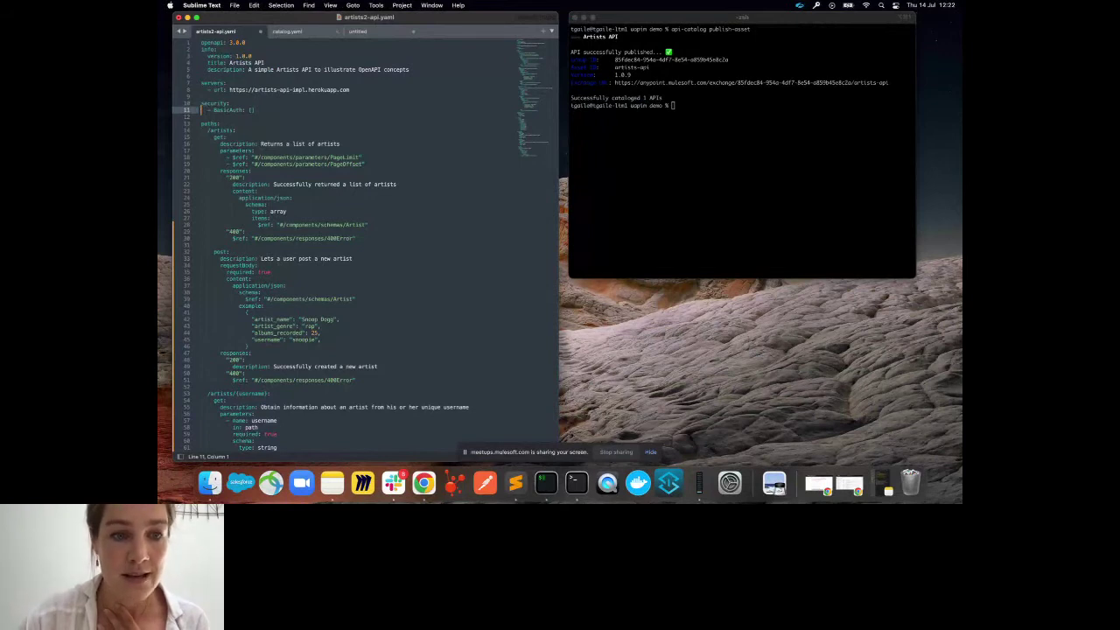
- Check the existing examples in the specification and copy the whole Sample Artist example block from the untitled file
scroll(259, 312, "down", 1)
left_click_drag(293, 299, 248, 307)
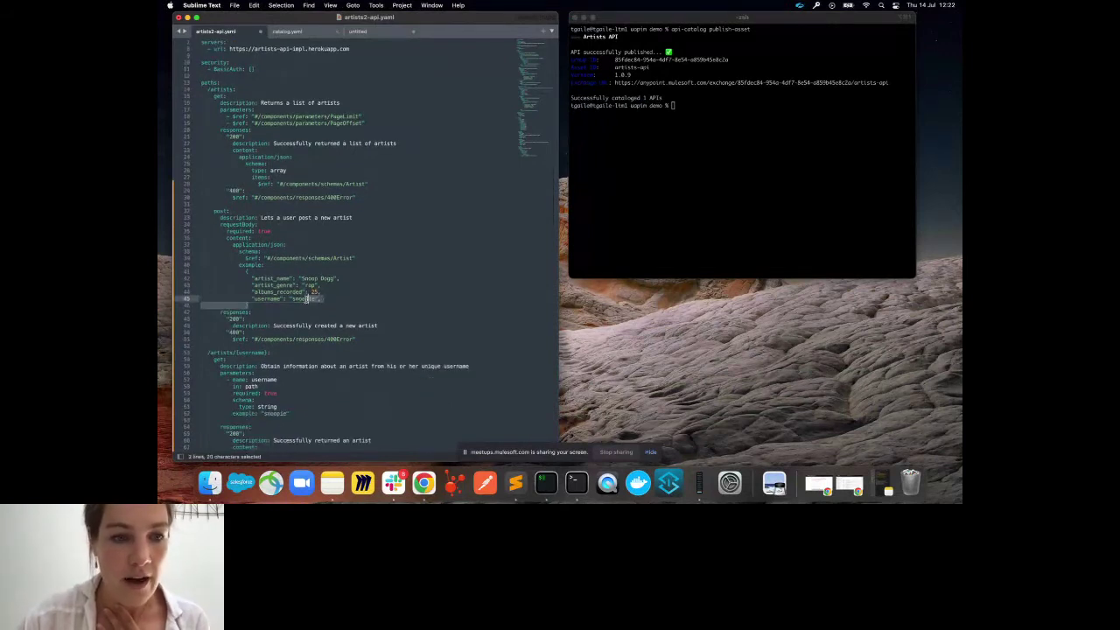
scroll(258, 312, "down", 4)
scroll(259, 312, "up", 5)
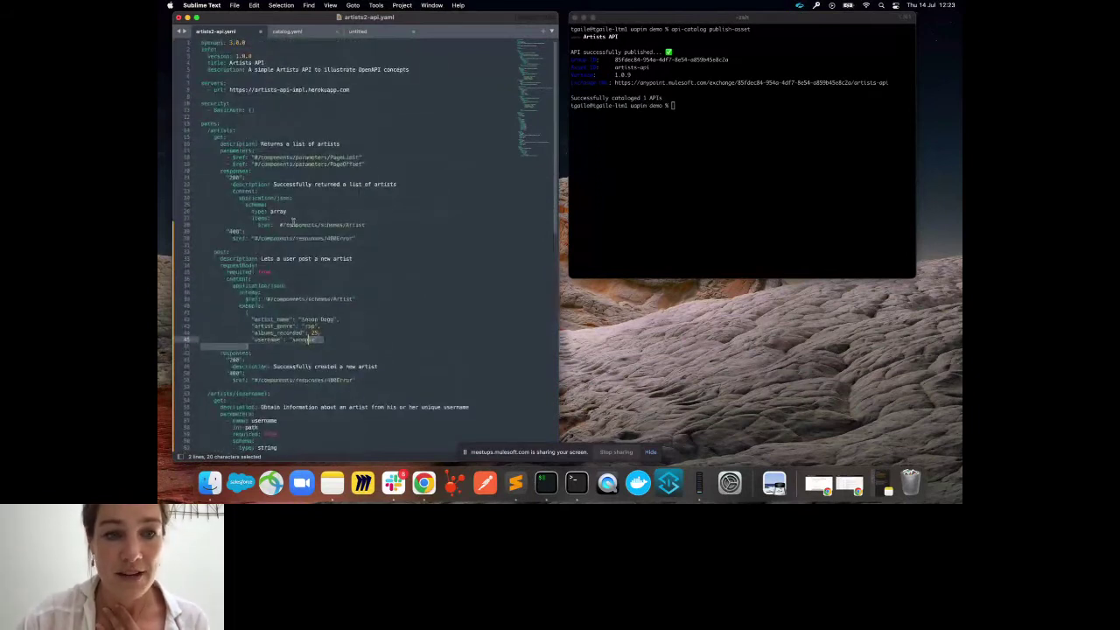
left_click(358, 31)
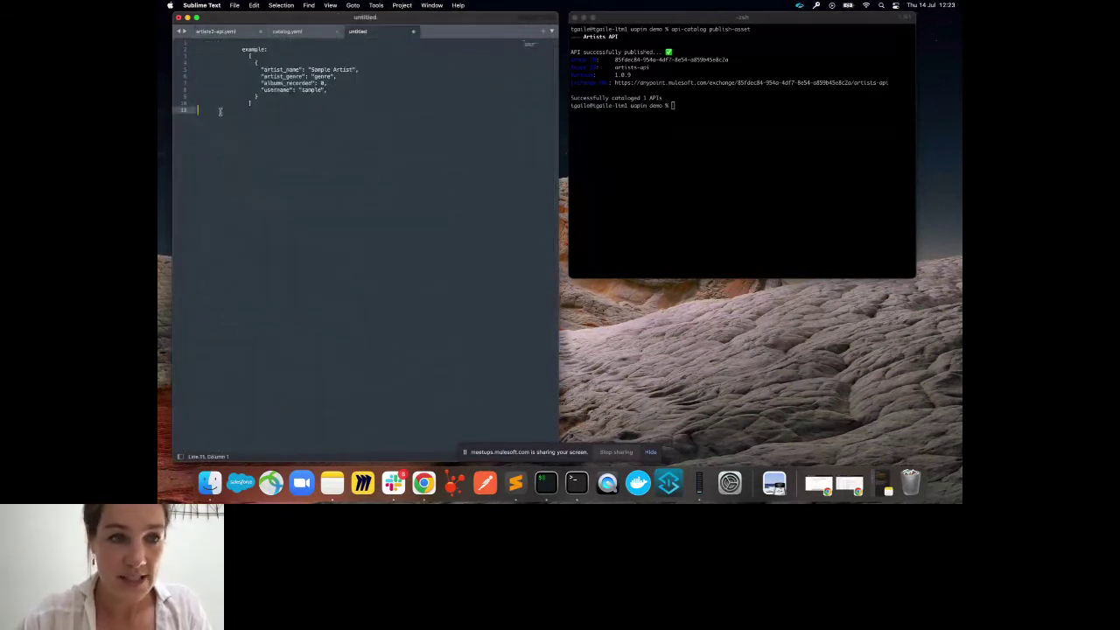
left_click_drag(183, 105, 196, 49)
key("super+c")
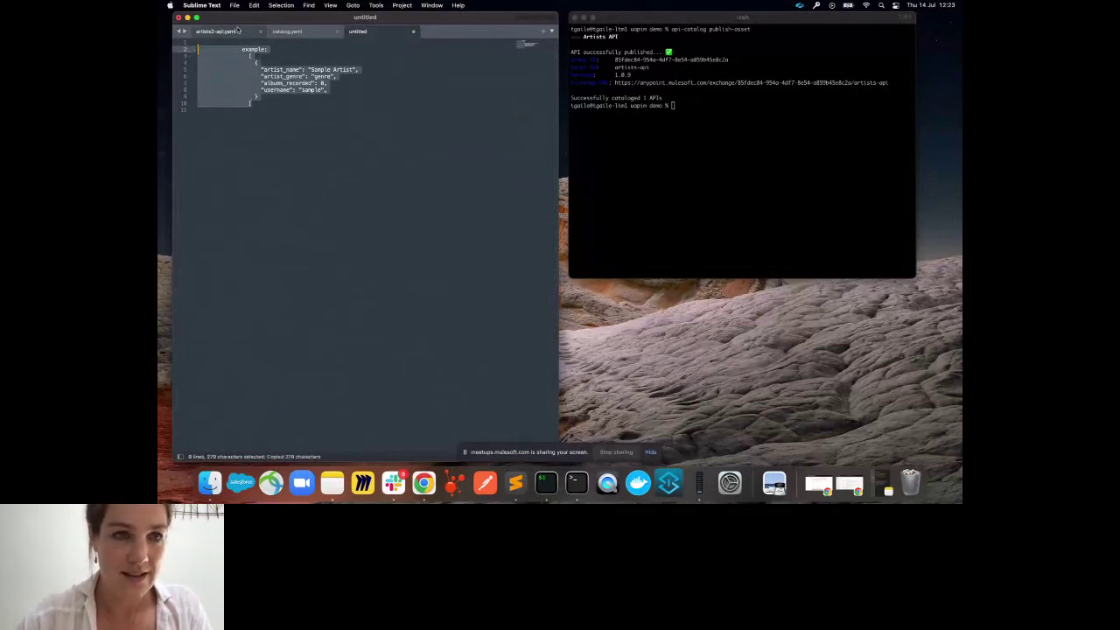
- Paste the example block below the Artist schema reference in the /artists get 200 response and align its example key with schema
left_click(237, 30)
left_click(393, 225)
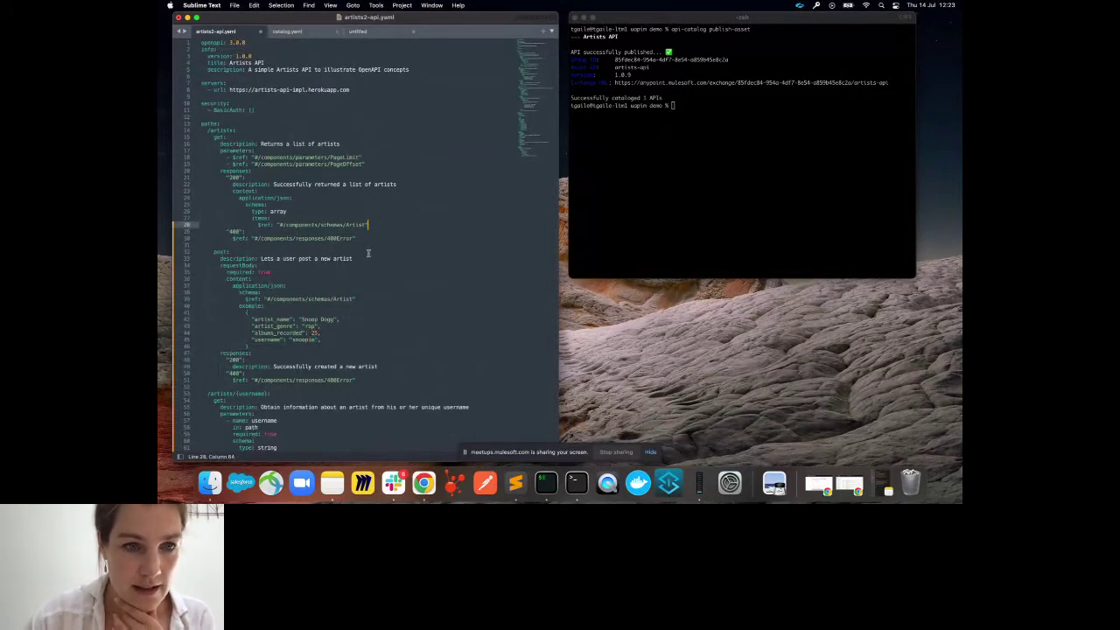
key("Return")
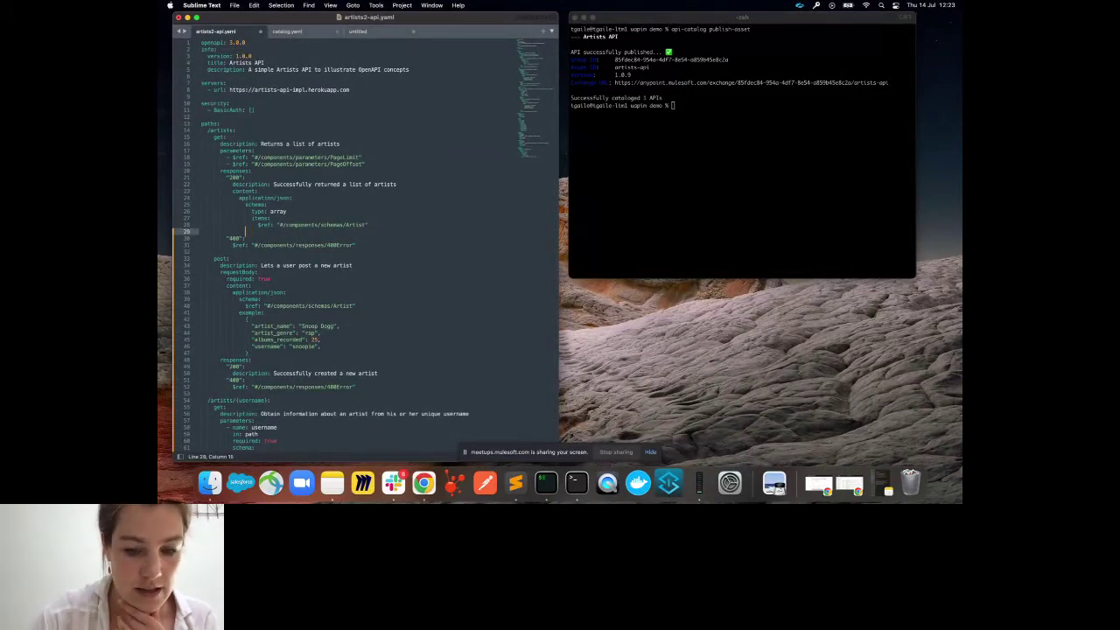
key("cmd+v")
left_click(289, 231)
key("BackSpace")
key("BackSpace")
key("BackSpace")
key("BackSpace")
key("BackSpace")
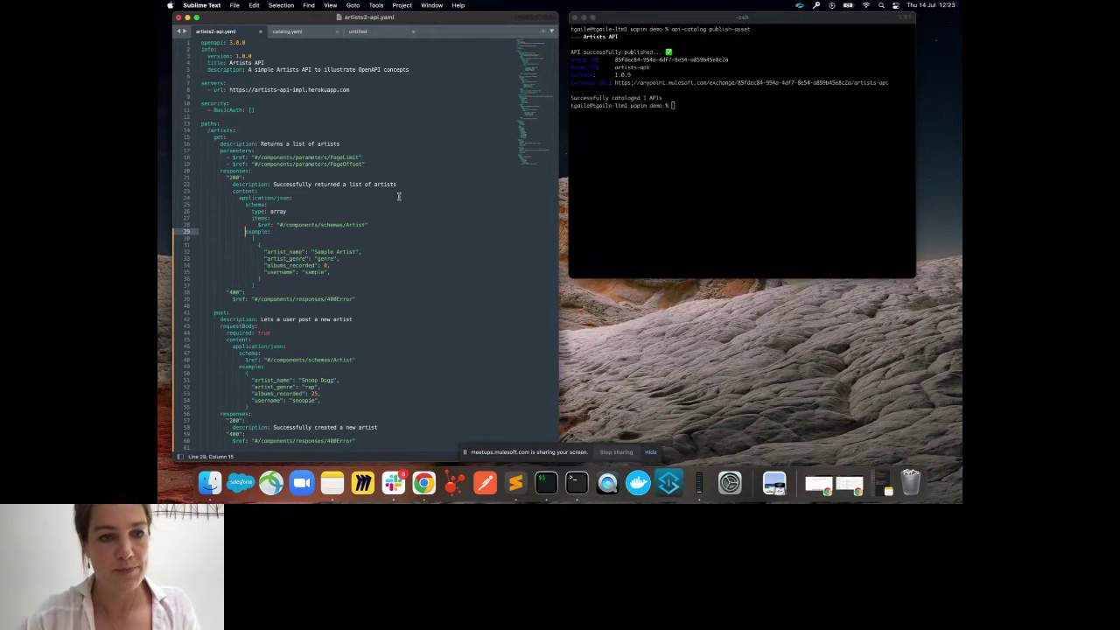
- Look over the edited API specification and save artists2-api.yaml
scroll(397, 241, "down", 3)
scroll(397, 241, "down", 3)
scroll(397, 241, "up", 5)
key("super+s")
left_click(351, 204)
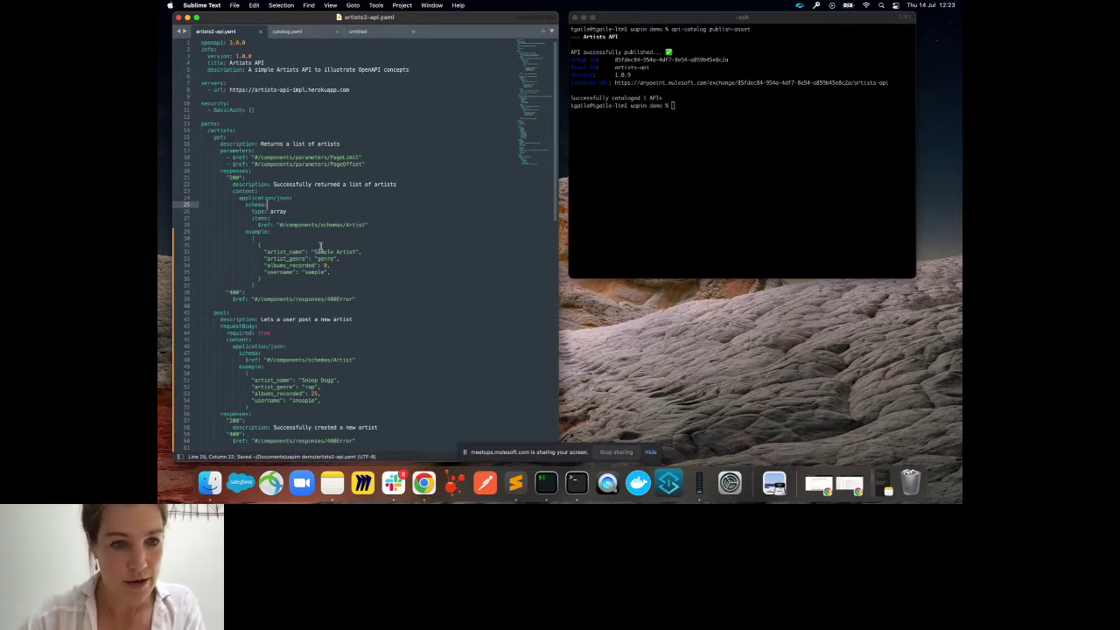
scroll(320, 246, "down", 2)
scroll(320, 246, "up", 3)
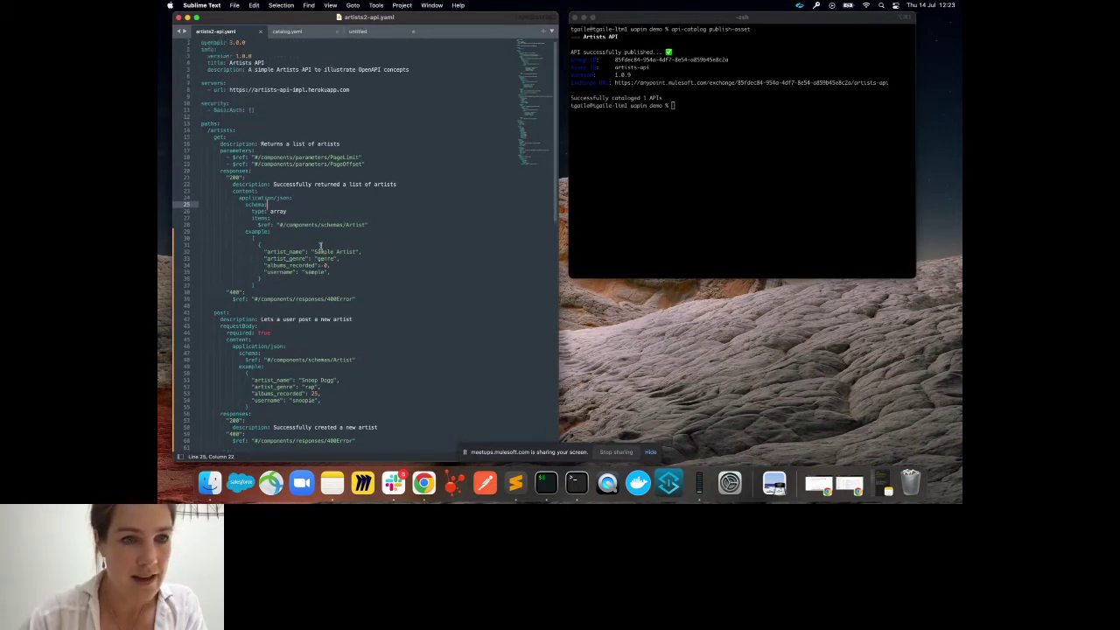
- Set the asset version in catalog.yaml to 1.0.10 and save the file
left_click(290, 31)
key("Up")
key("Up")
key("Up")
key("Up")
key("Up")
key("Up")
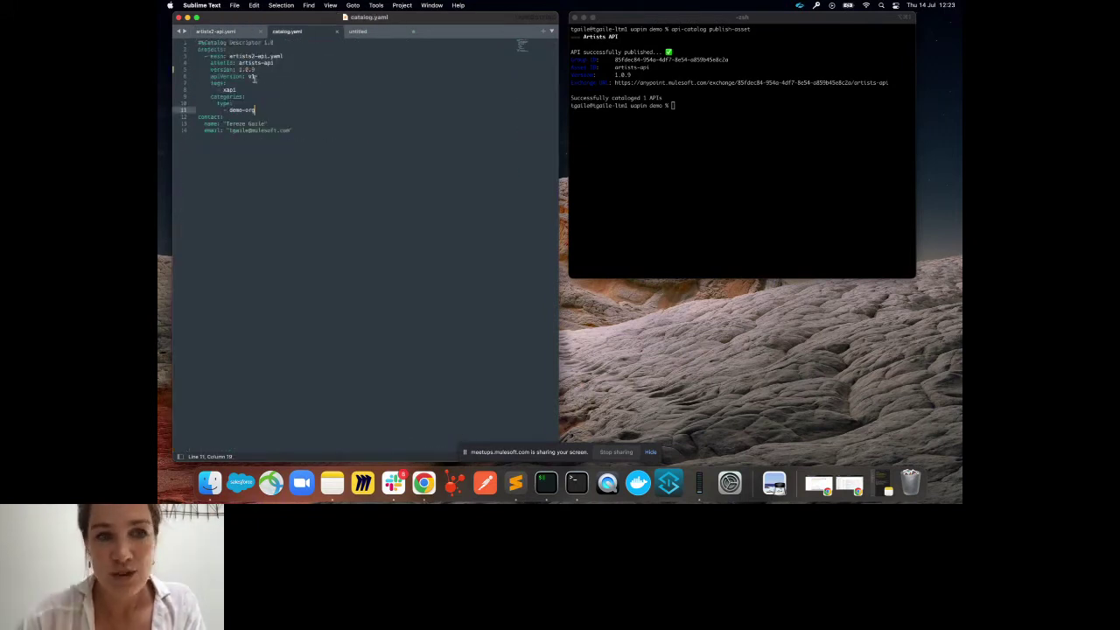
key("BackSpace")
type("10")
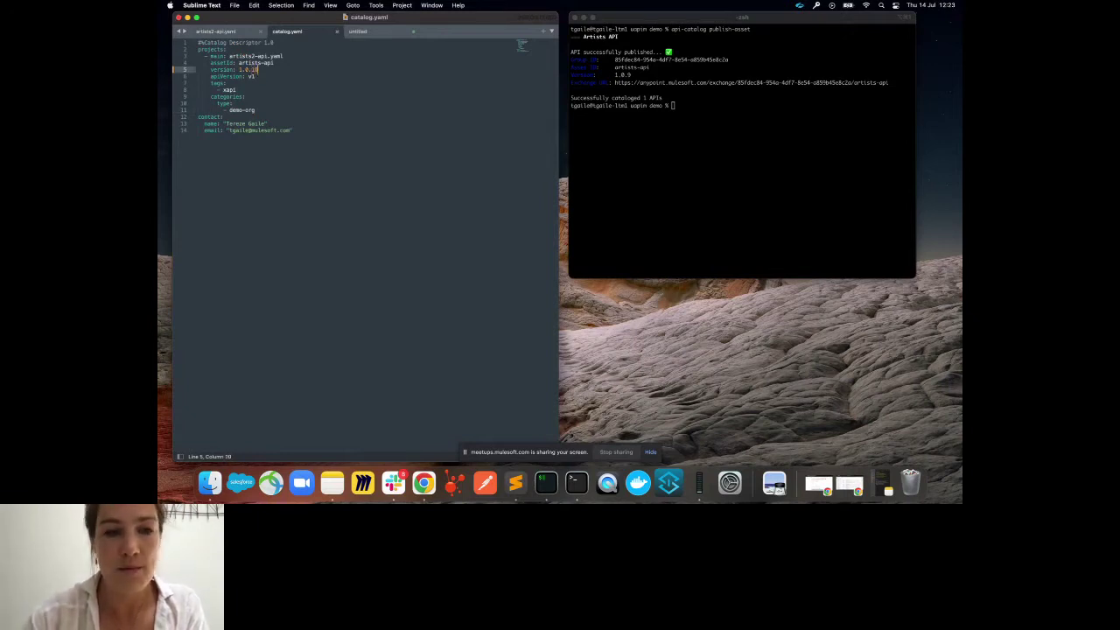
key("super+s")
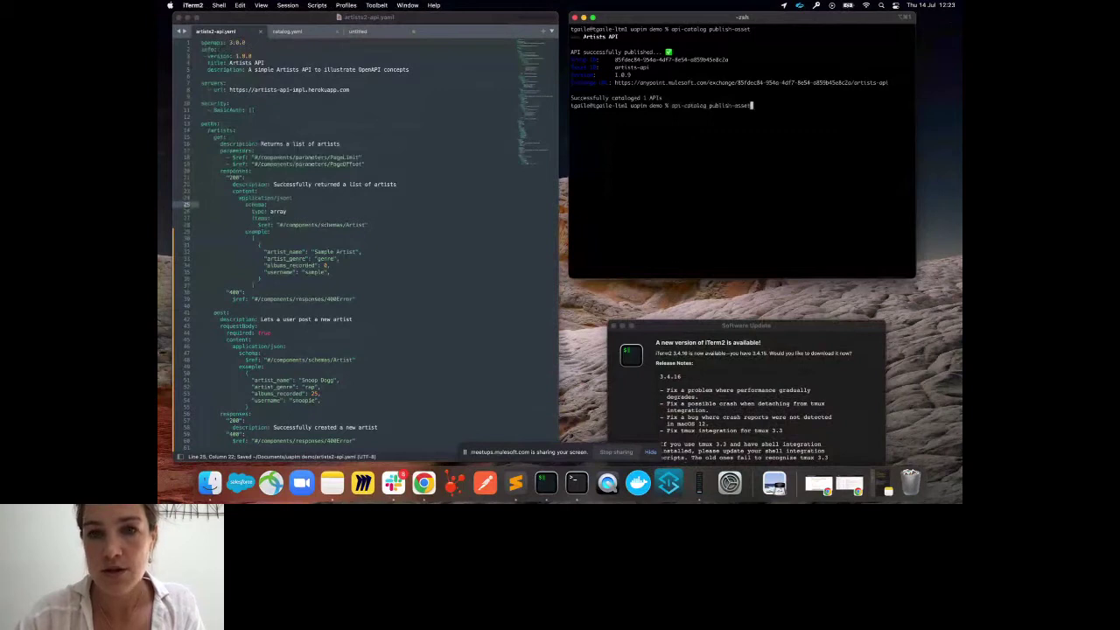
- Run api-catalog publish-asset in the terminal, review its output, and switch back to the Artists API page in Exchange
key("Return")
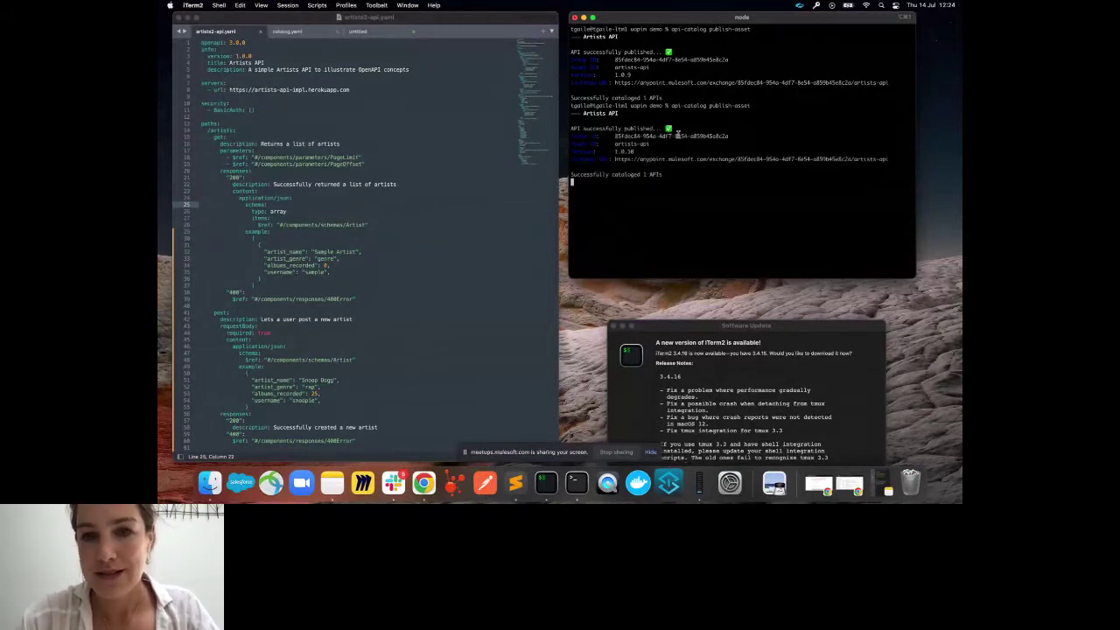
left_click_drag(787, 176, 573, 133)
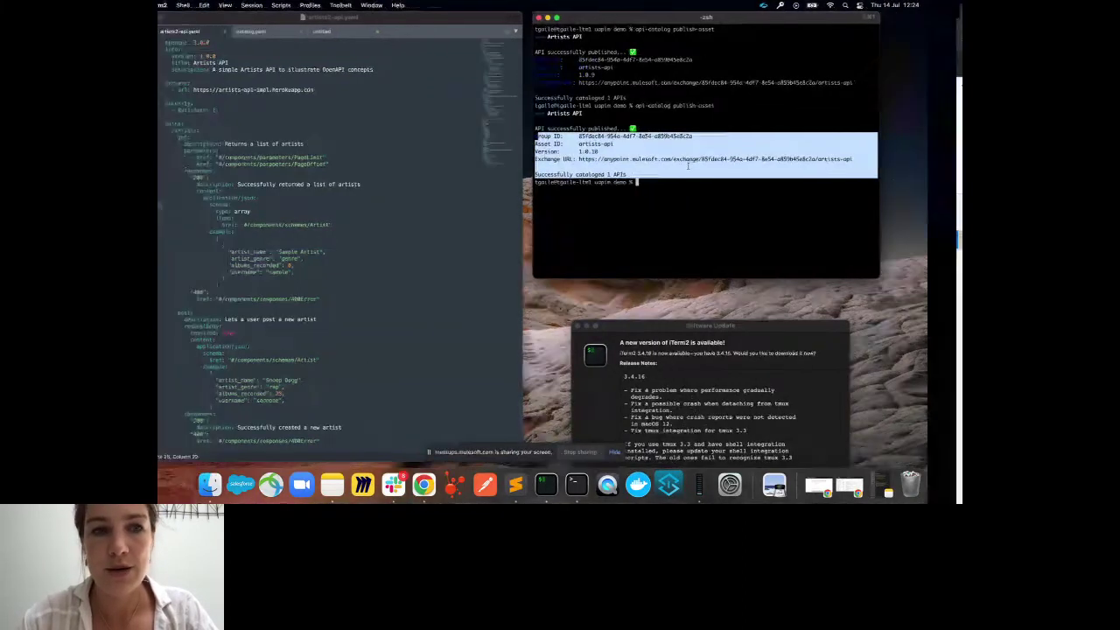
key("ctrl+Right")
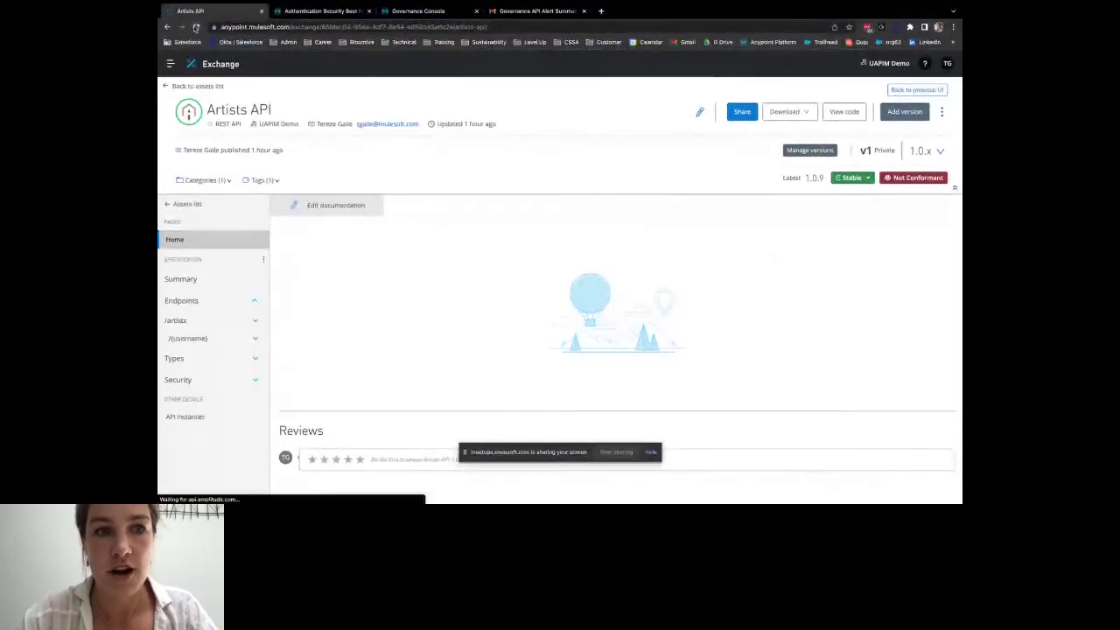
- Refresh the Artists API page in Exchange, check its latest version and conformance status, and go to API Governance
left_click(196, 28)
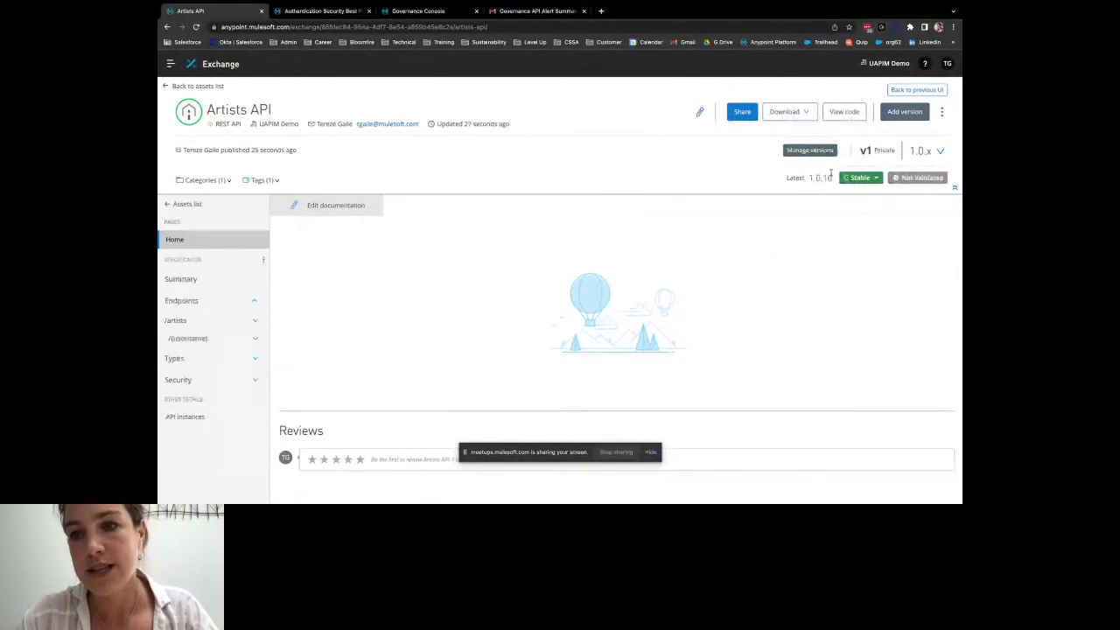
mouse_move(911, 181)
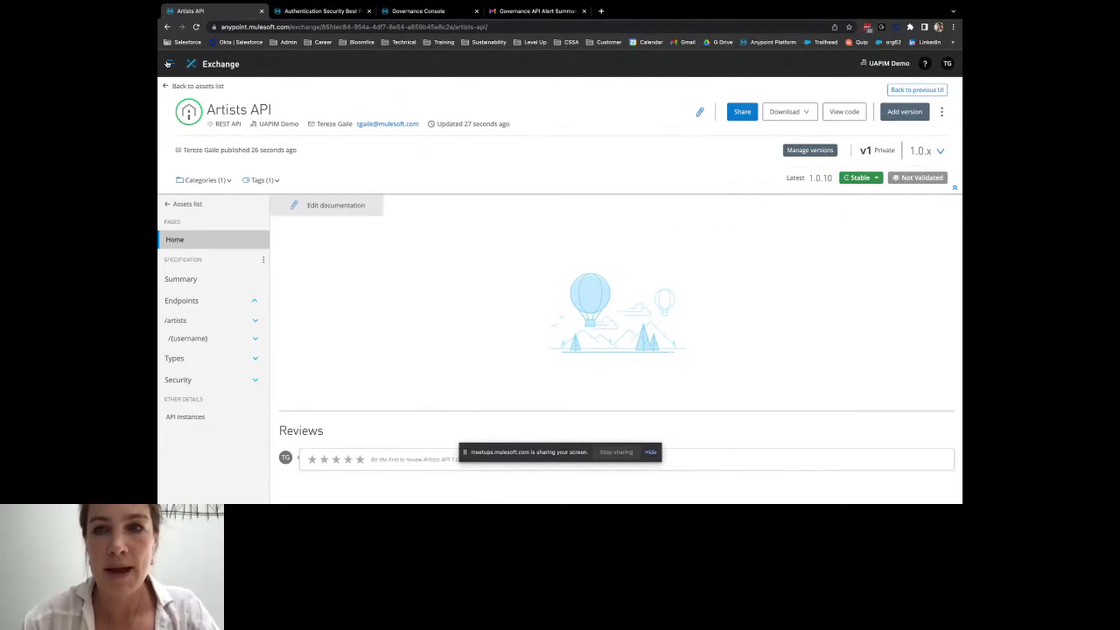
left_click(168, 64)
left_click(229, 281)
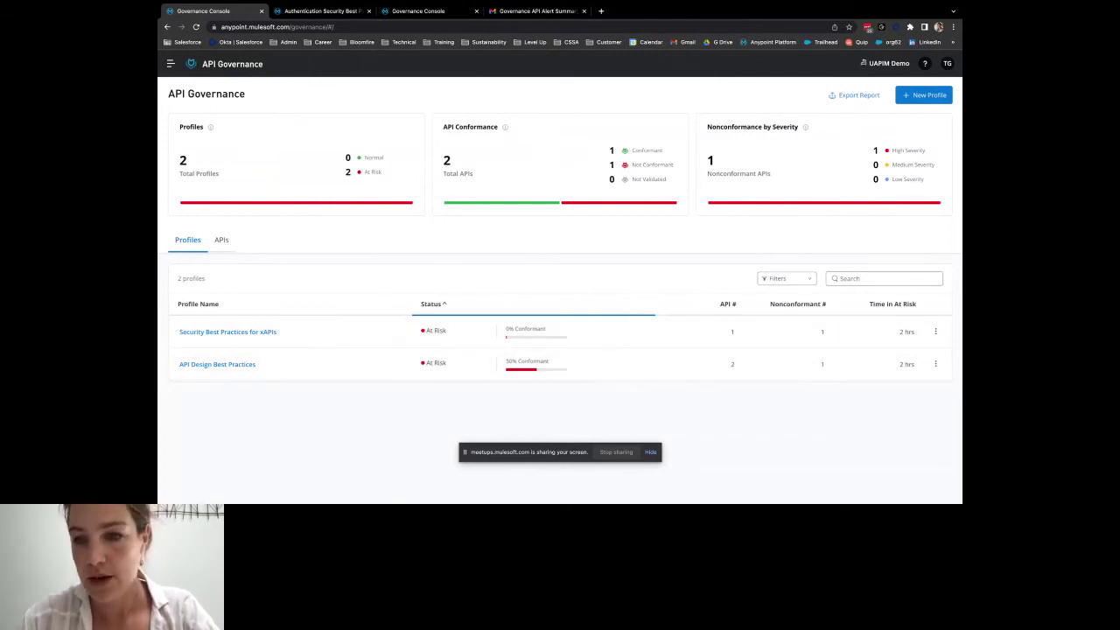
- Open the Security Best Practices for xAPIs profile for editing and go through its general information, rulesets and filter criteria
left_click(934, 334)
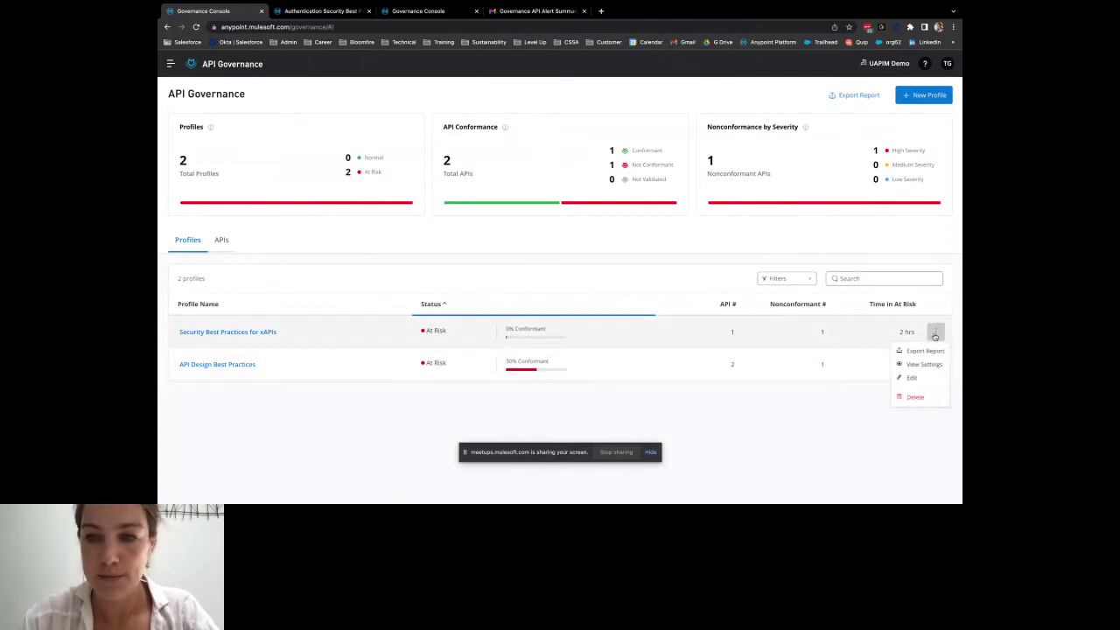
left_click(908, 382)
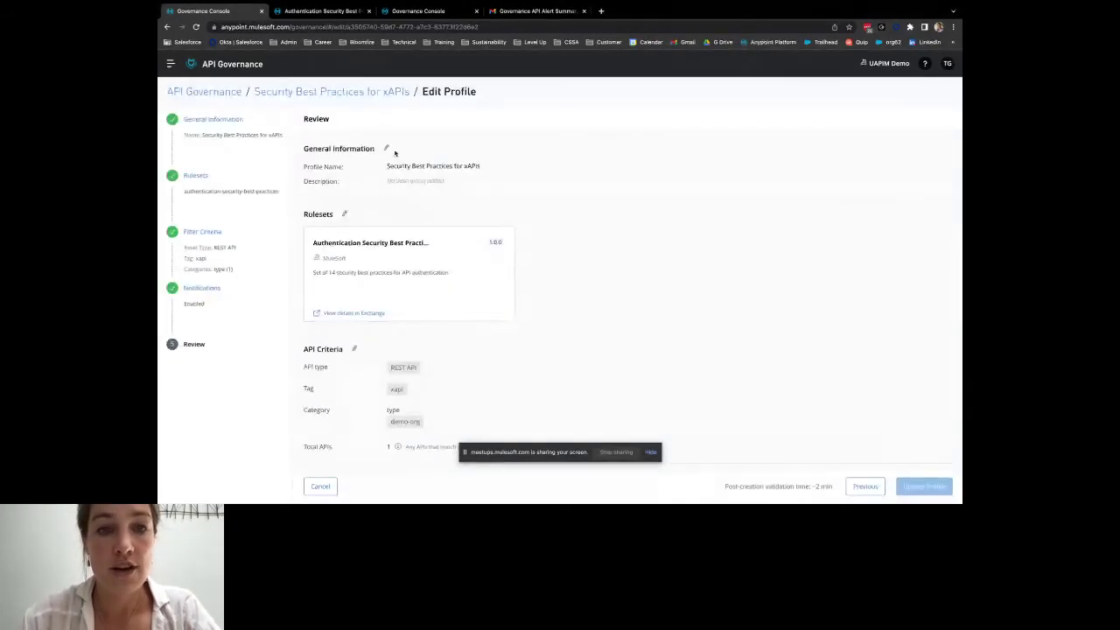
left_click(386, 148)
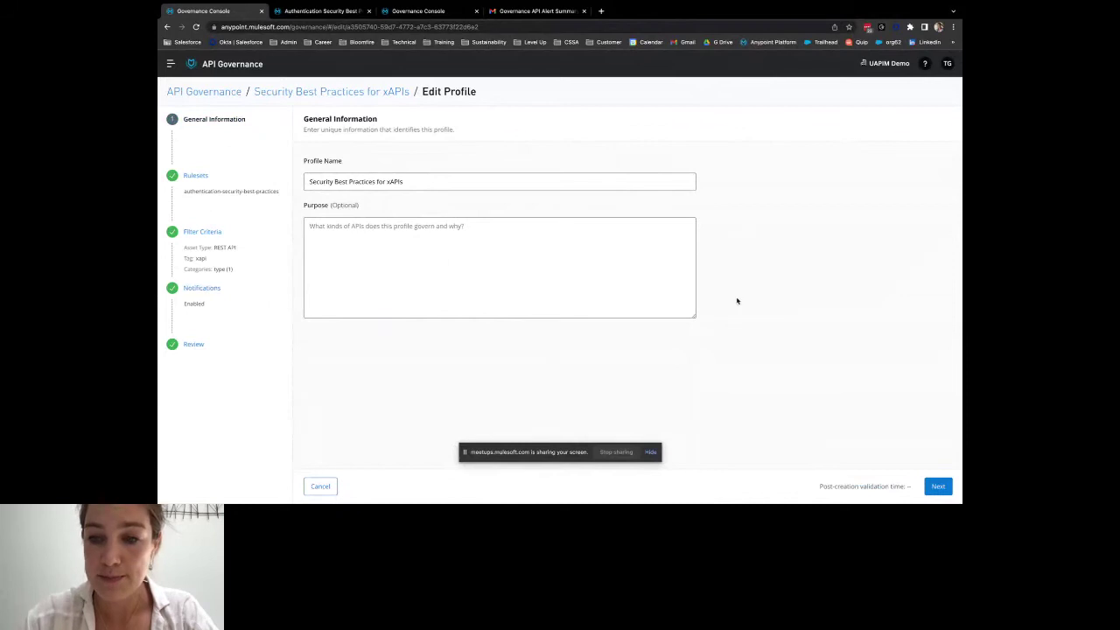
left_click(936, 486)
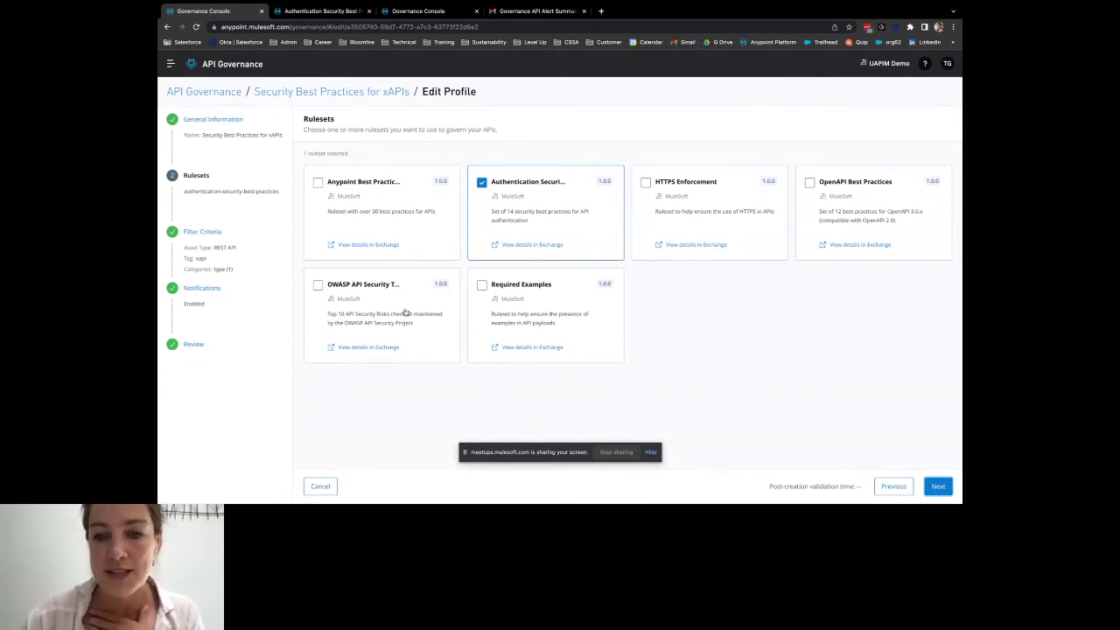
left_click(936, 487)
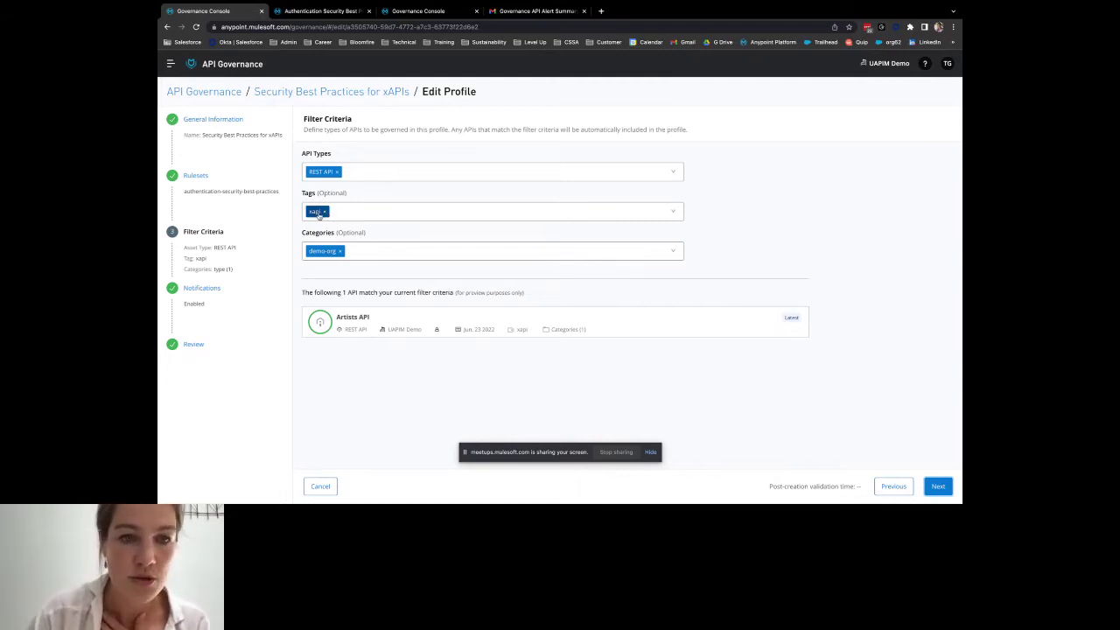
- Remove API Contact from the nonconformance notification recipients, keeping API Publisher, and update the profile
left_click(496, 176)
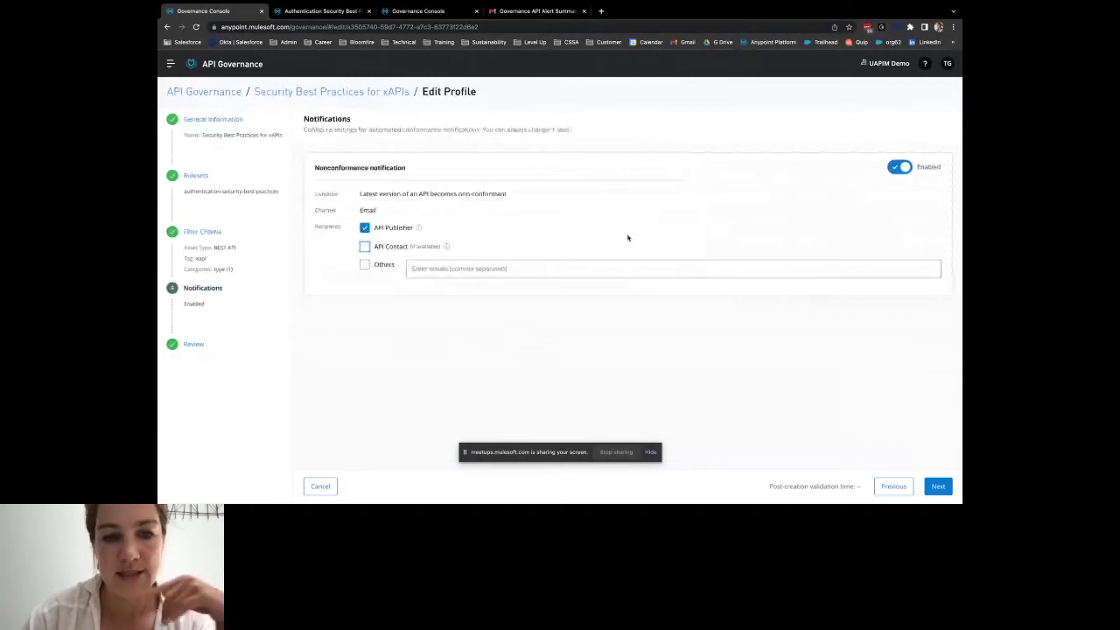
left_click(938, 485)
scroll(856, 395, "down", 2)
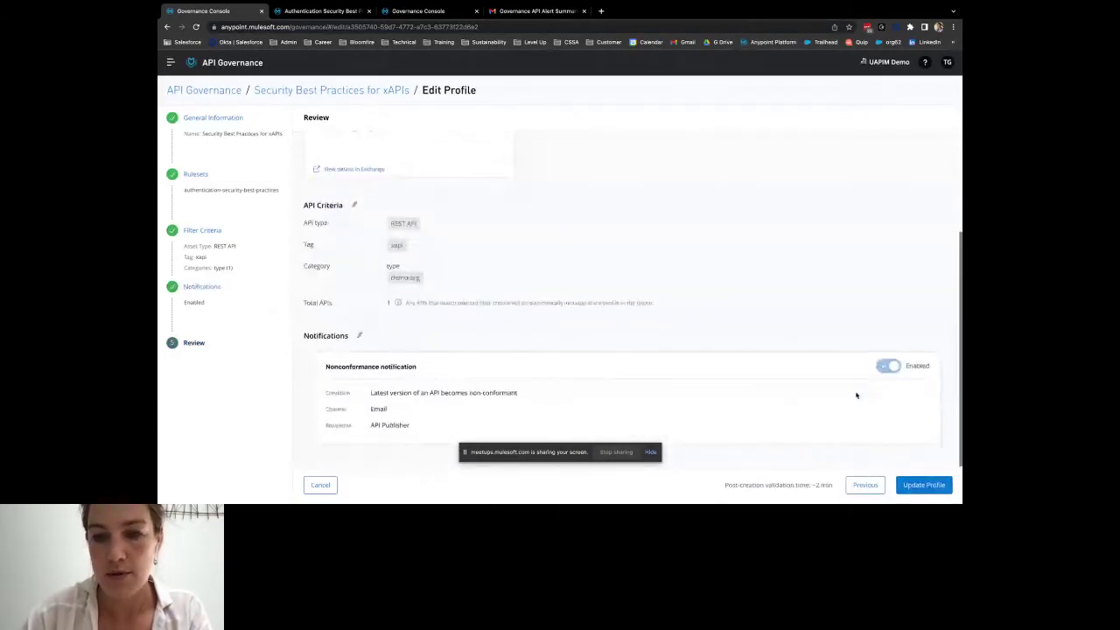
left_click(921, 488)
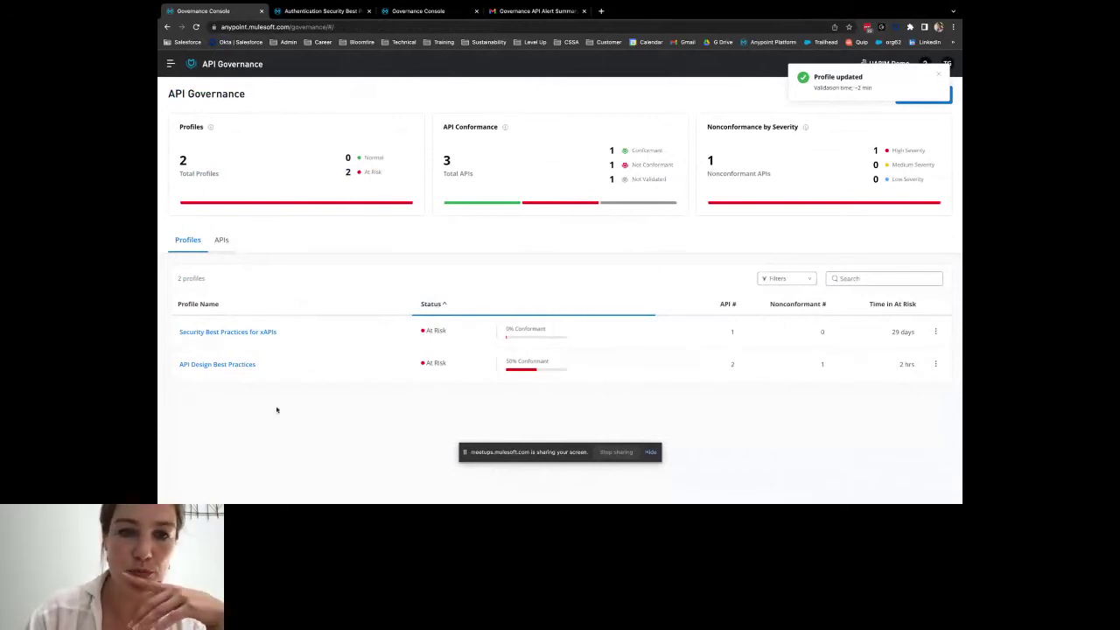
- Inspect the Artists API's ruleset results in the API Design Best Practices profile, and open and dismiss its owner notification
left_click(214, 366)
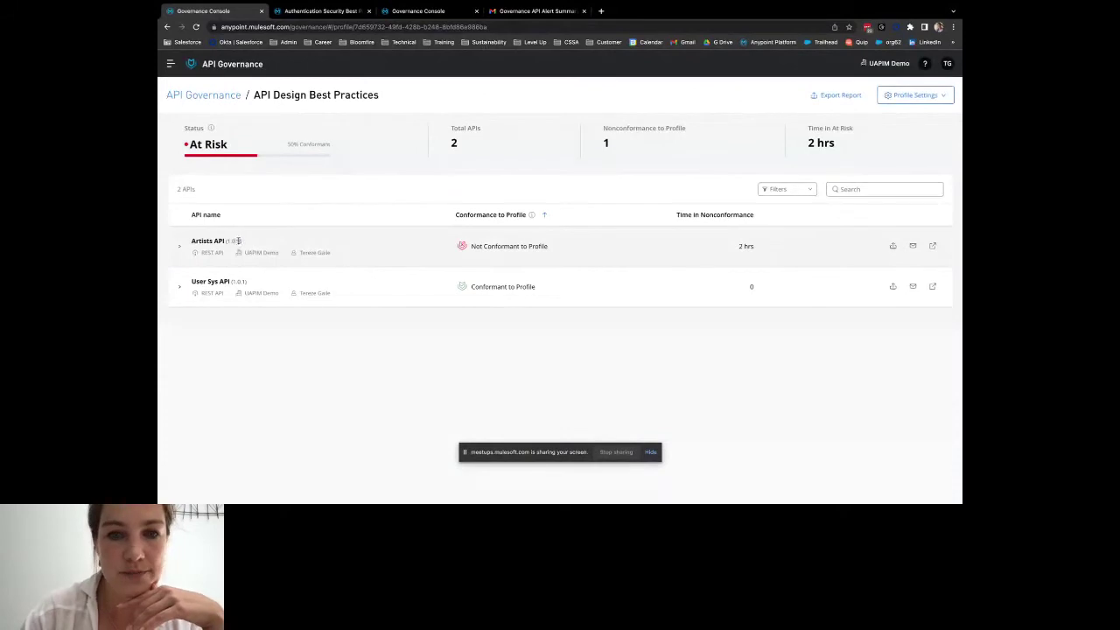
left_click(180, 250)
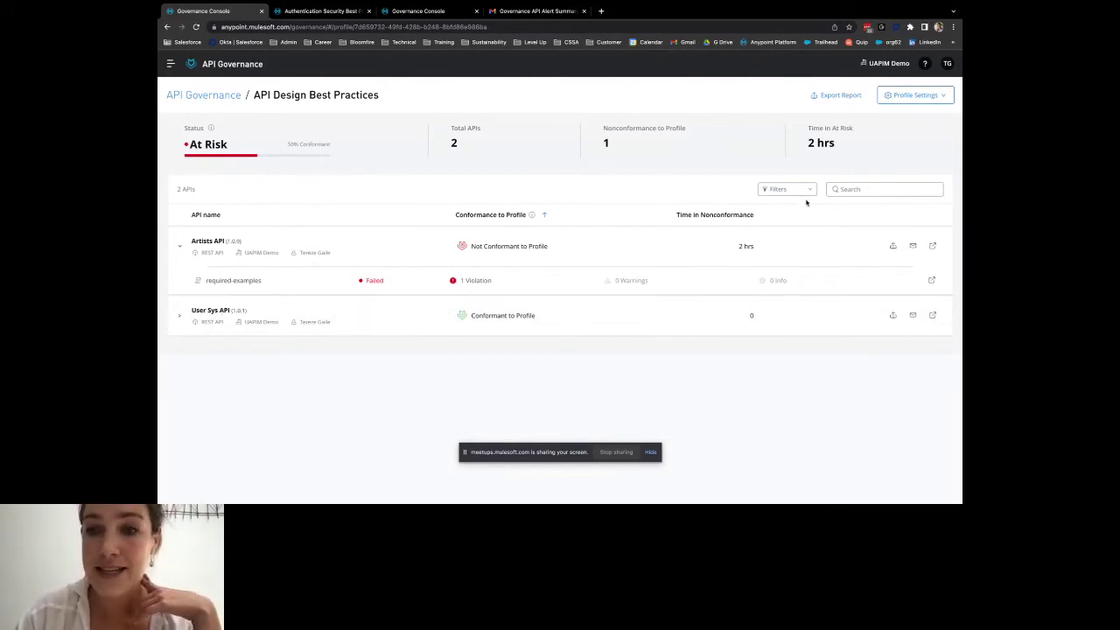
left_click(915, 247)
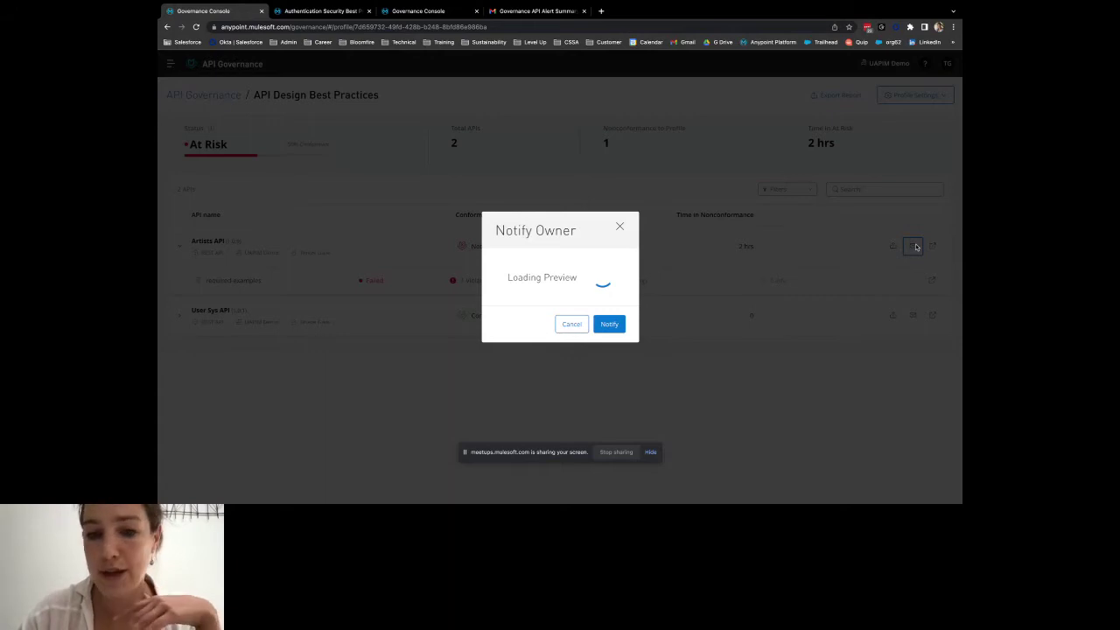
left_click(679, 453)
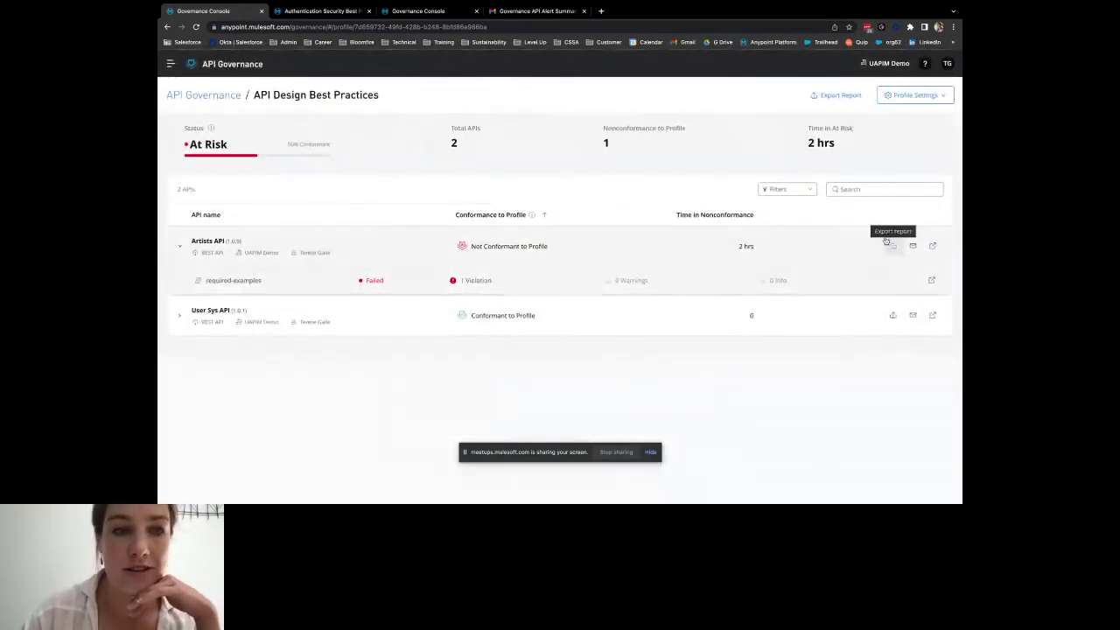
- Edit the API Design Best Practices profile to exclude API Contact from the nonconformance notification recipients, and update the profile
left_click(909, 95)
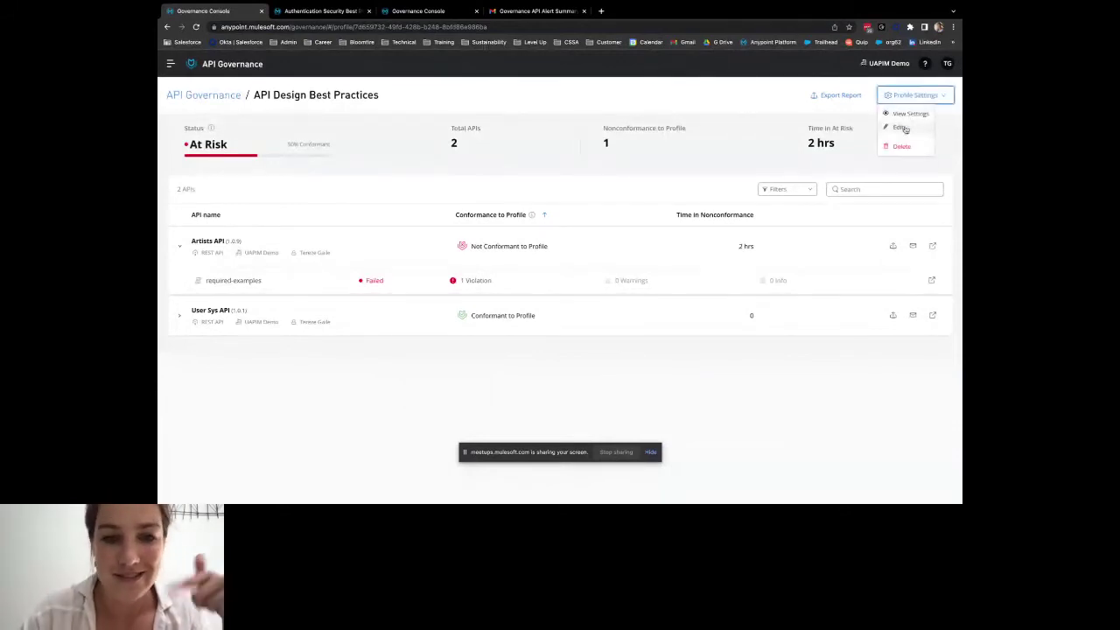
left_click(904, 129)
scroll(723, 248, "down", 1)
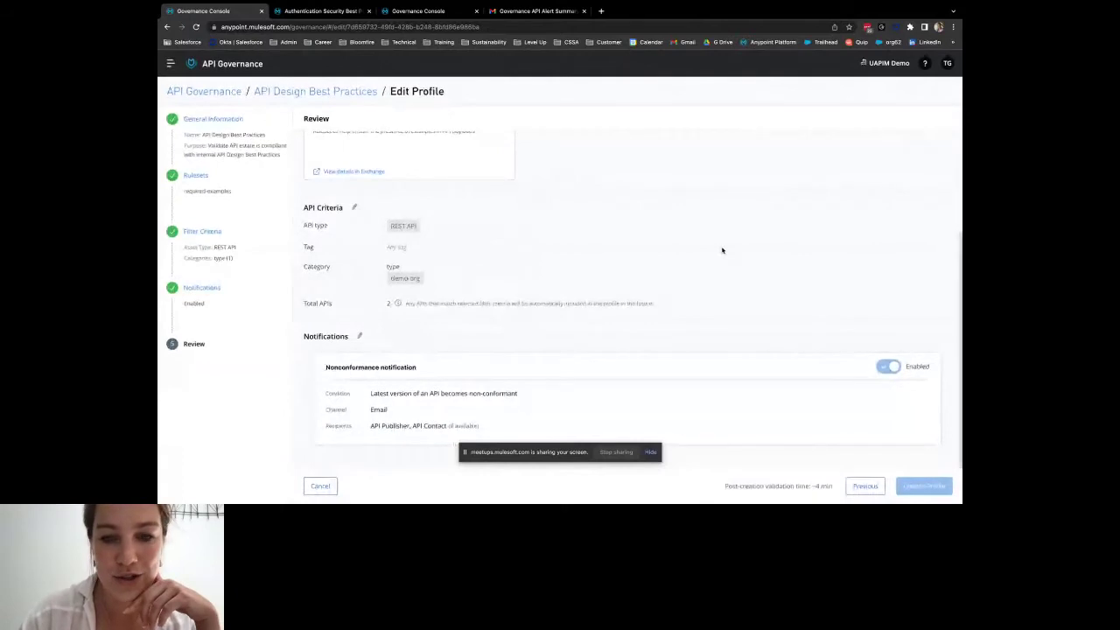
left_click(358, 336)
left_click(375, 248)
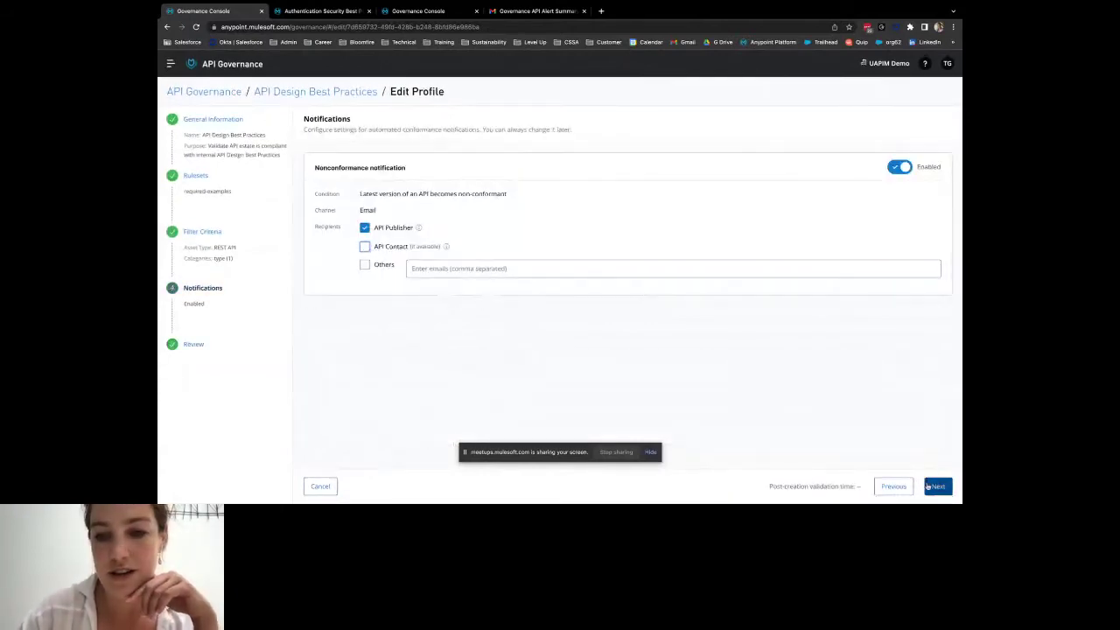
left_click(928, 486)
left_click(926, 486)
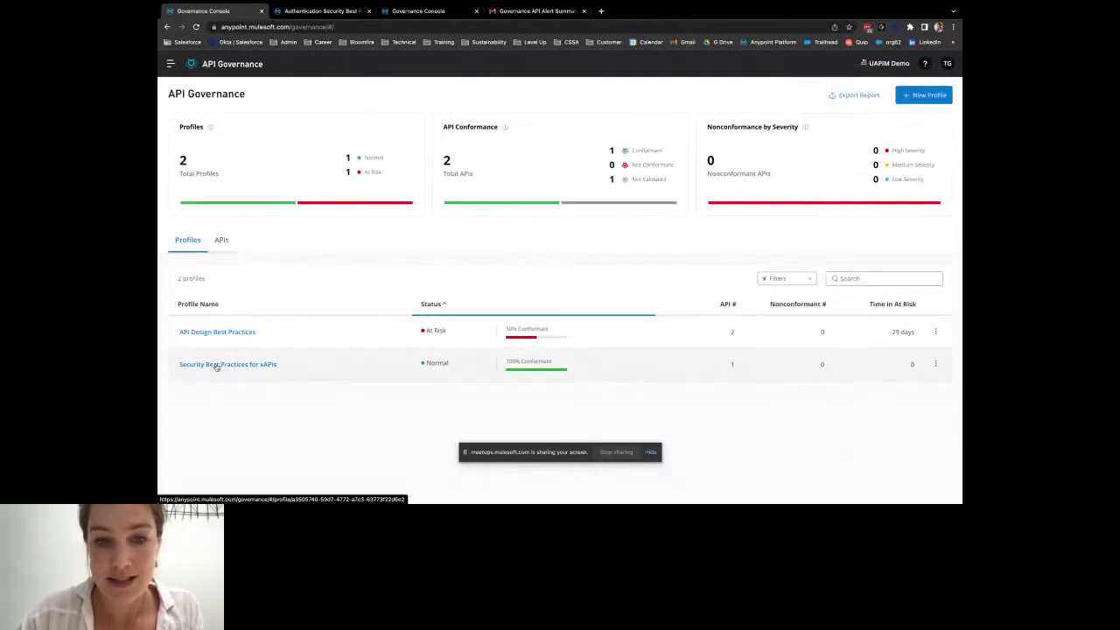
- Check the Artists API's version and ruleset result in the Security Best Practices for xAPIs profile, and return to the governance overview
left_click(216, 365)
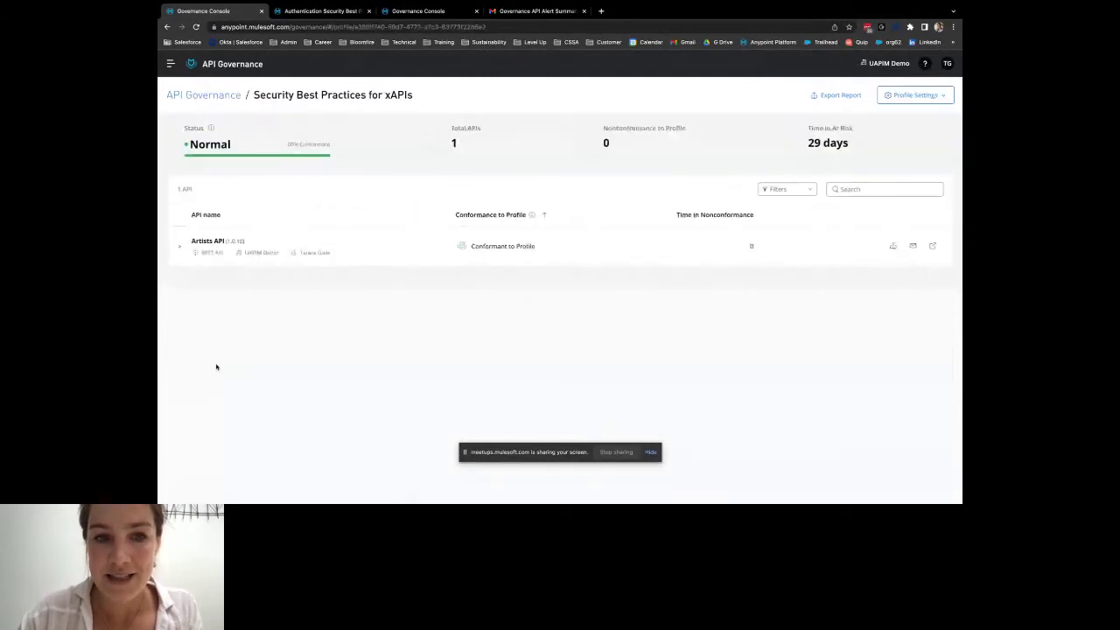
left_click_drag(245, 241, 223, 241)
left_click(181, 248)
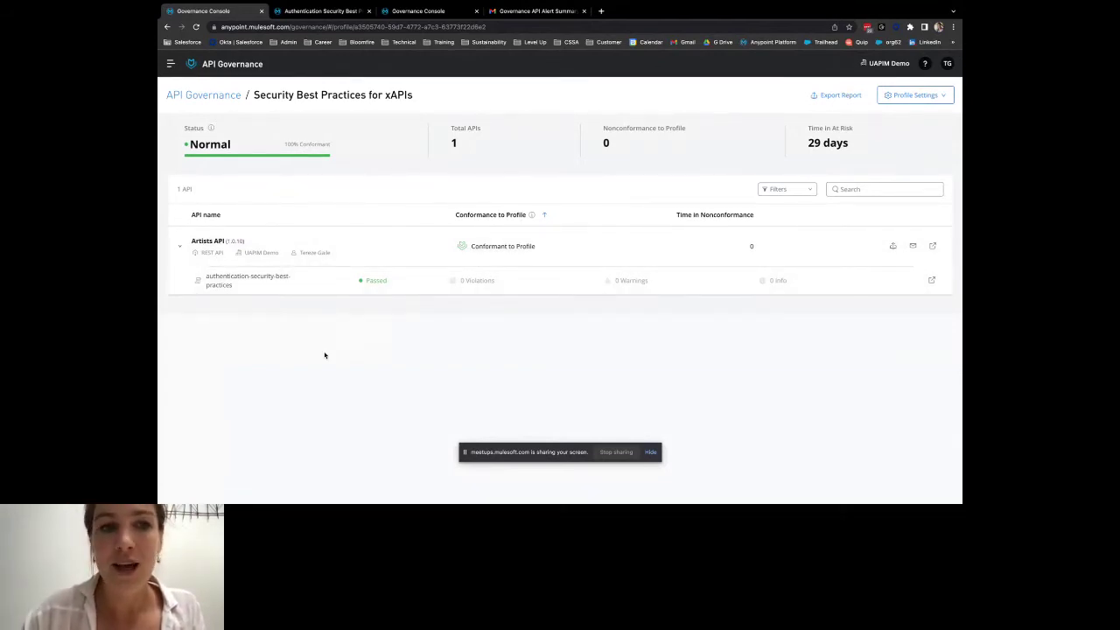
left_click(203, 95)
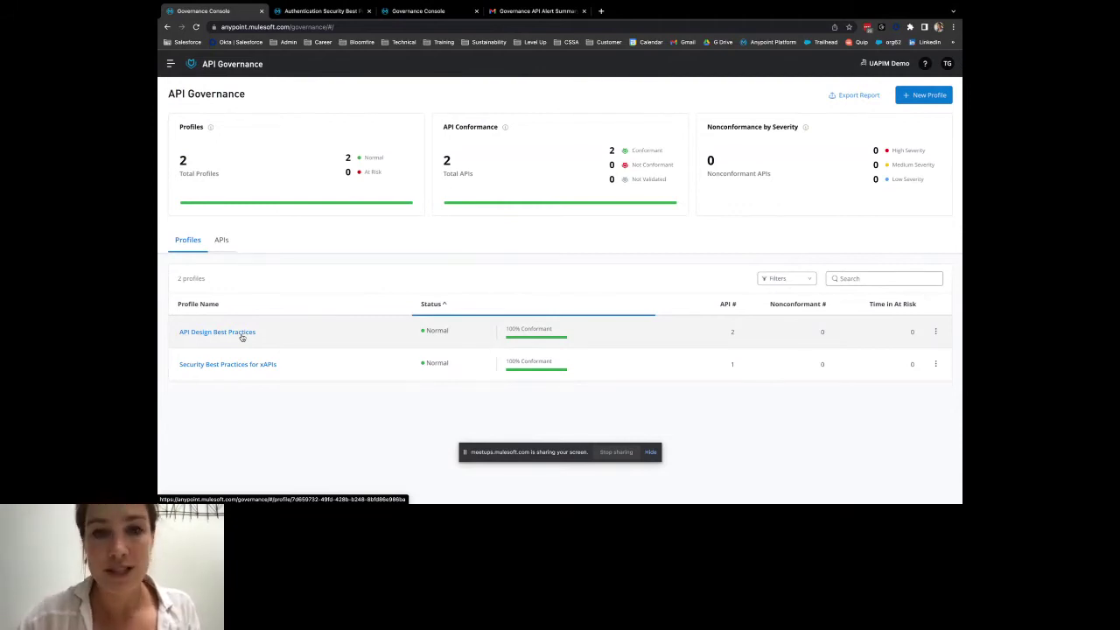
- Go to Design Center and open the Artists API specification project
left_click(171, 64)
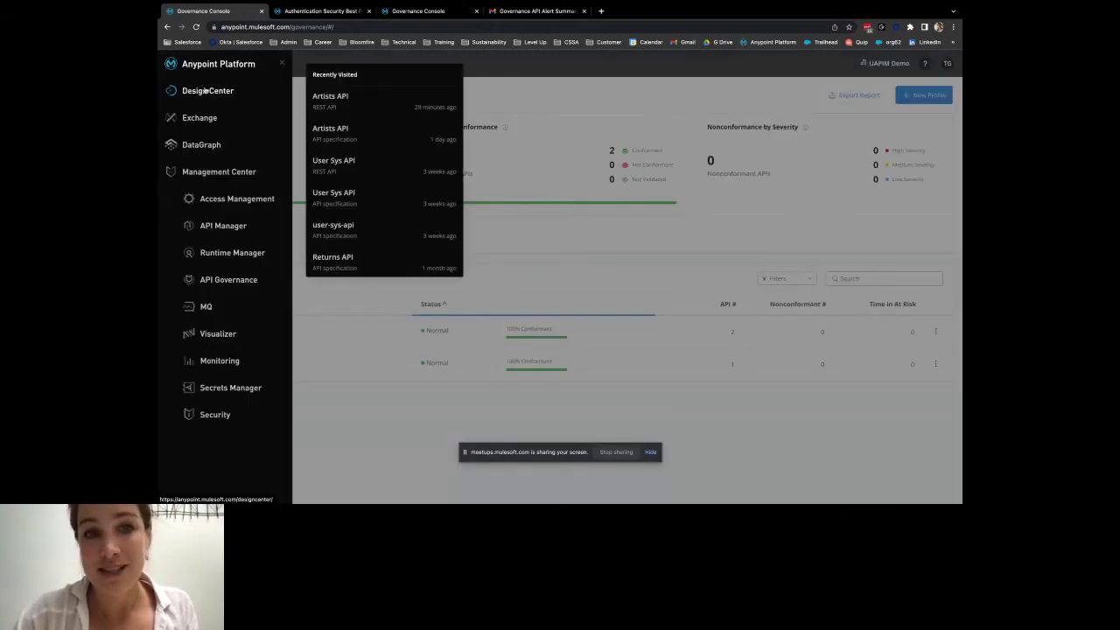
left_click(205, 90)
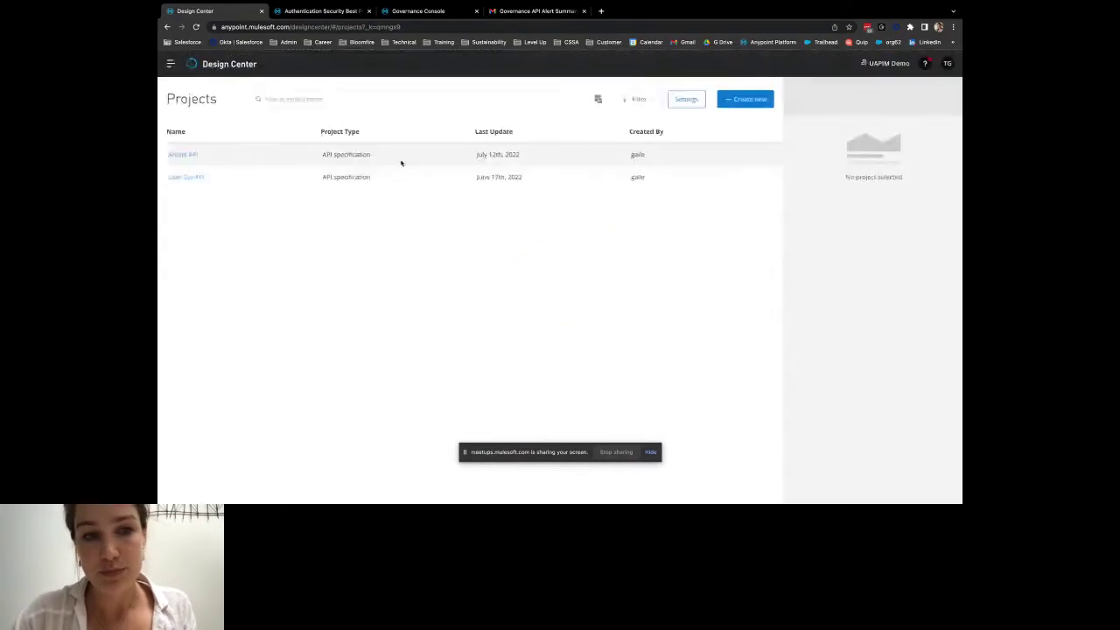
left_click(187, 155)
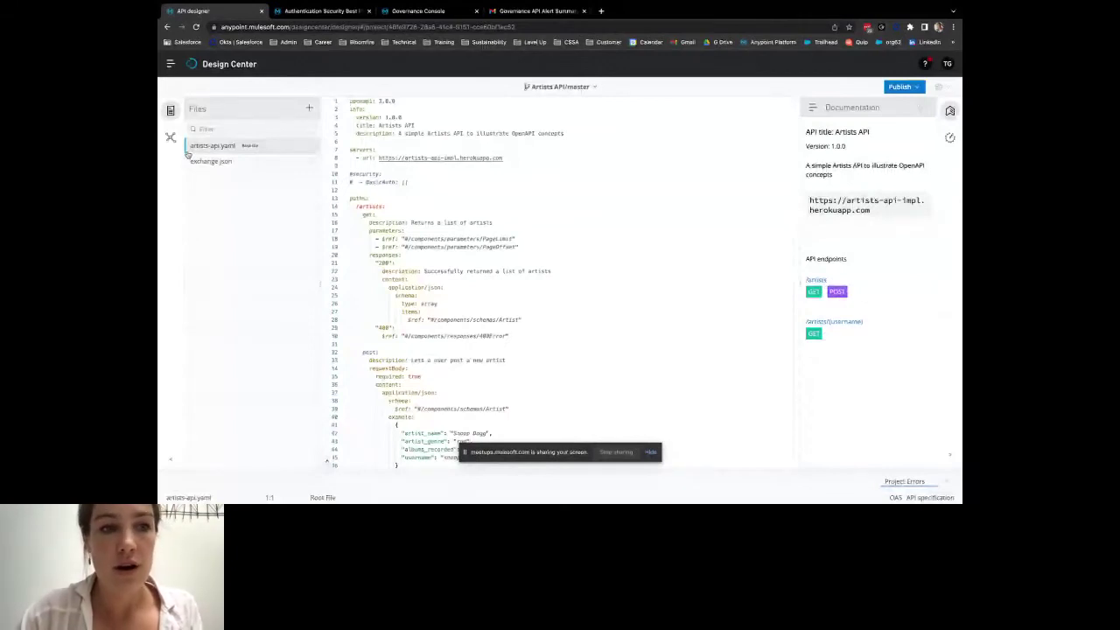
- Add the Authentication Security Best Practices and Required Examples rulesets as project dependencies and return to the project files
left_click(170, 137)
left_click(308, 149)
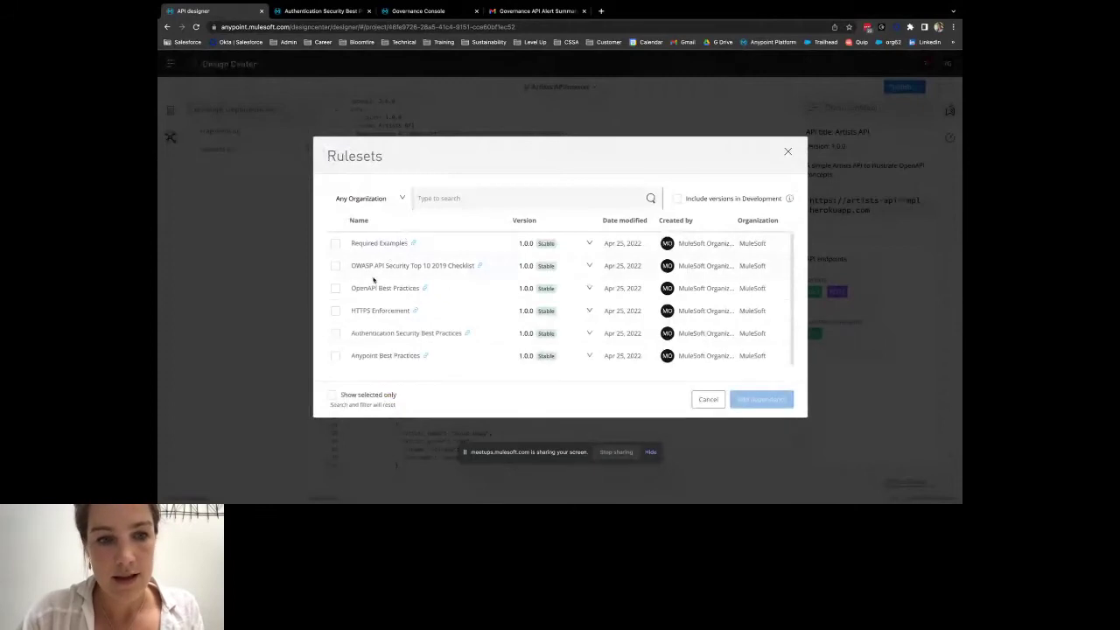
left_click(335, 336)
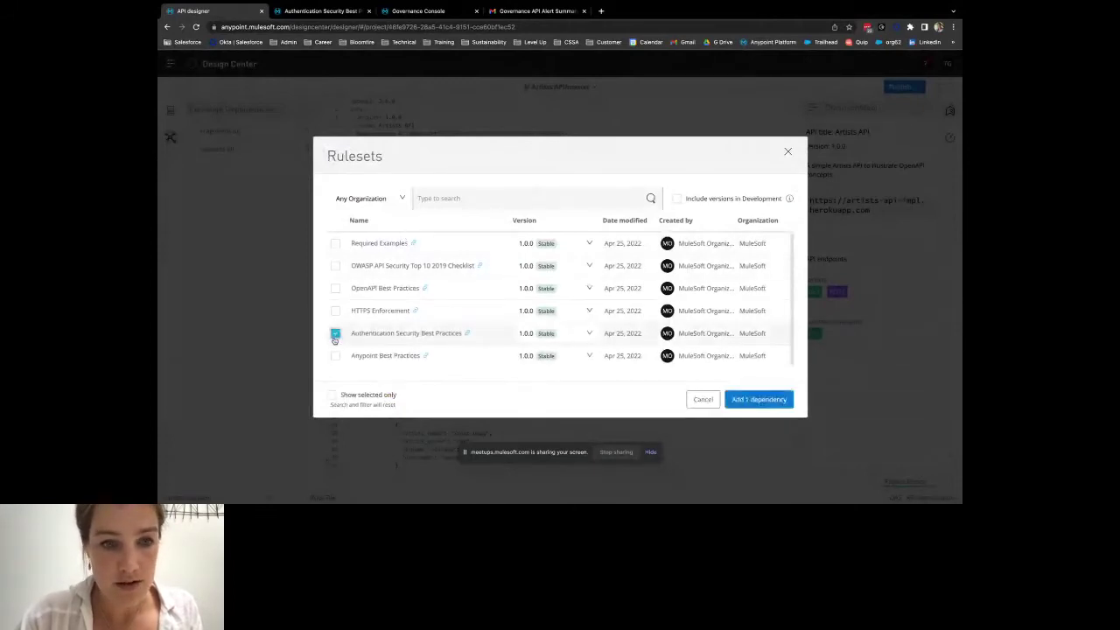
left_click(335, 244)
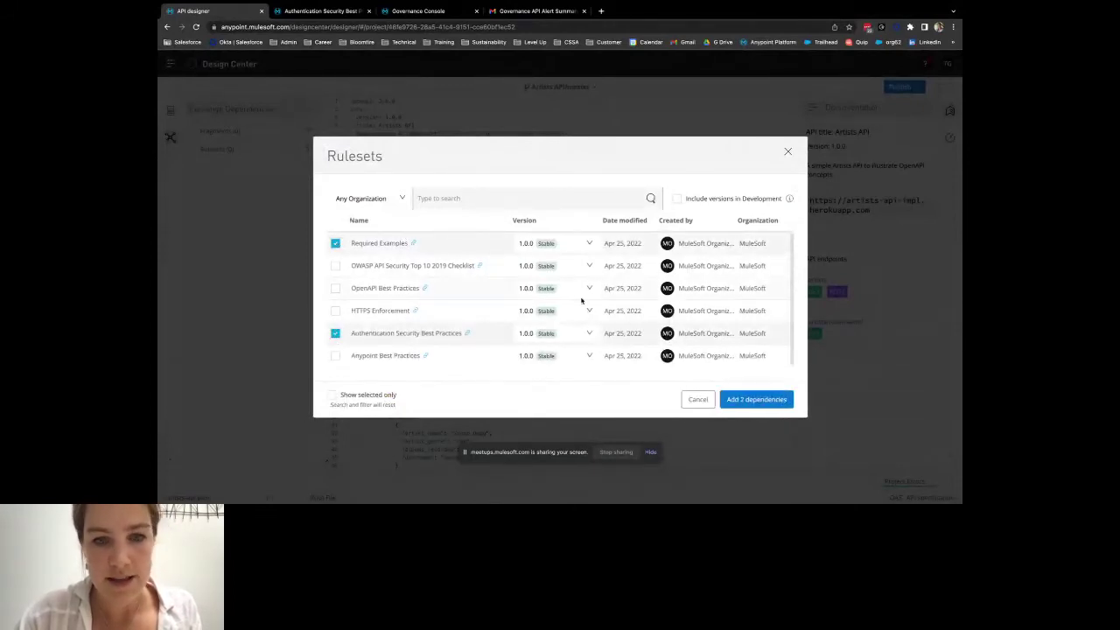
left_click(733, 399)
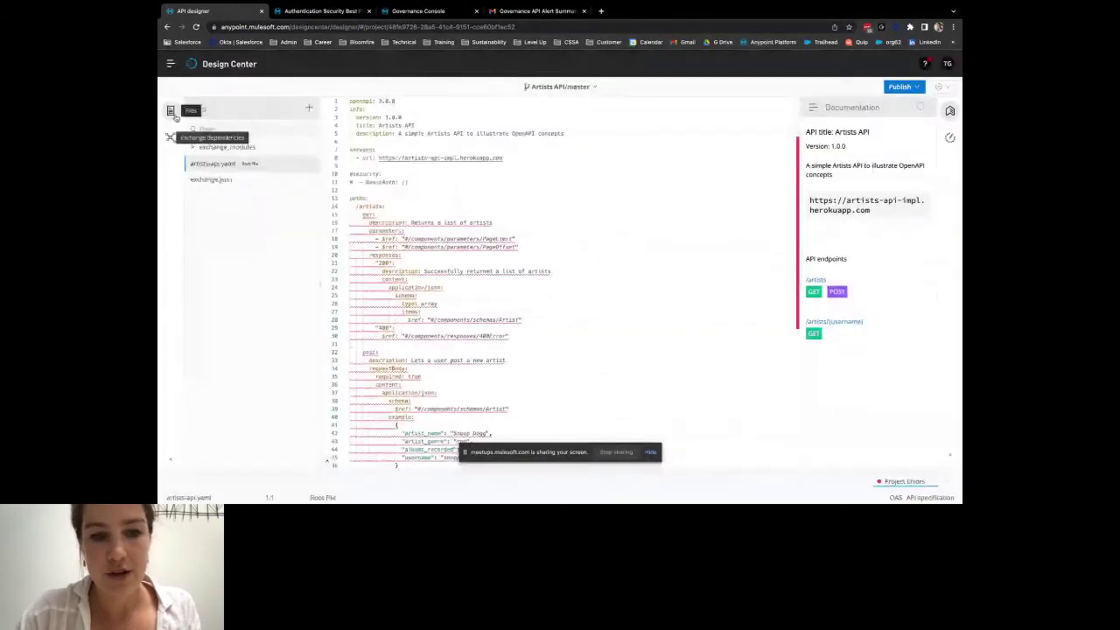
- Review the authentication security and required examples conformance errors in the project errors list, and collapse the list
left_click(903, 482)
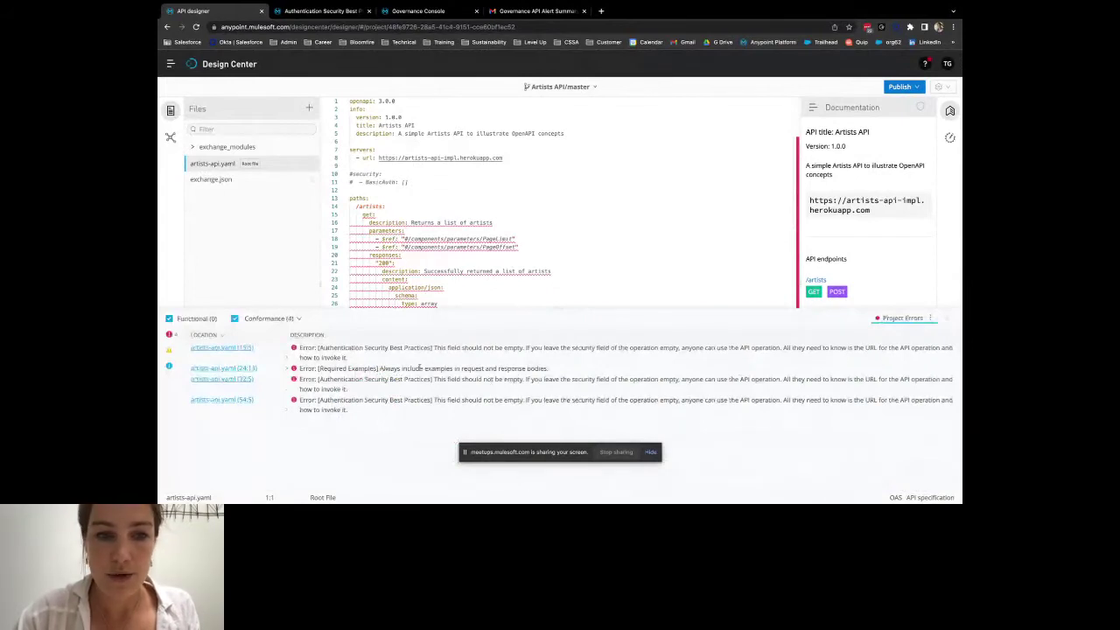
left_click_drag(432, 347, 320, 348)
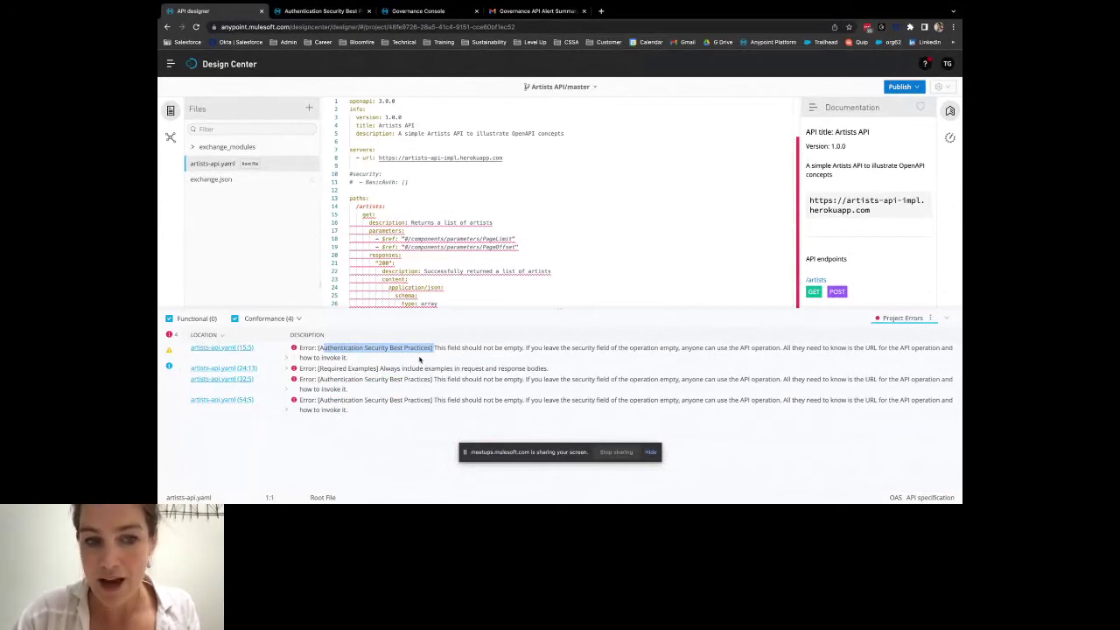
left_click(378, 369)
left_click_drag(549, 370, 302, 369)
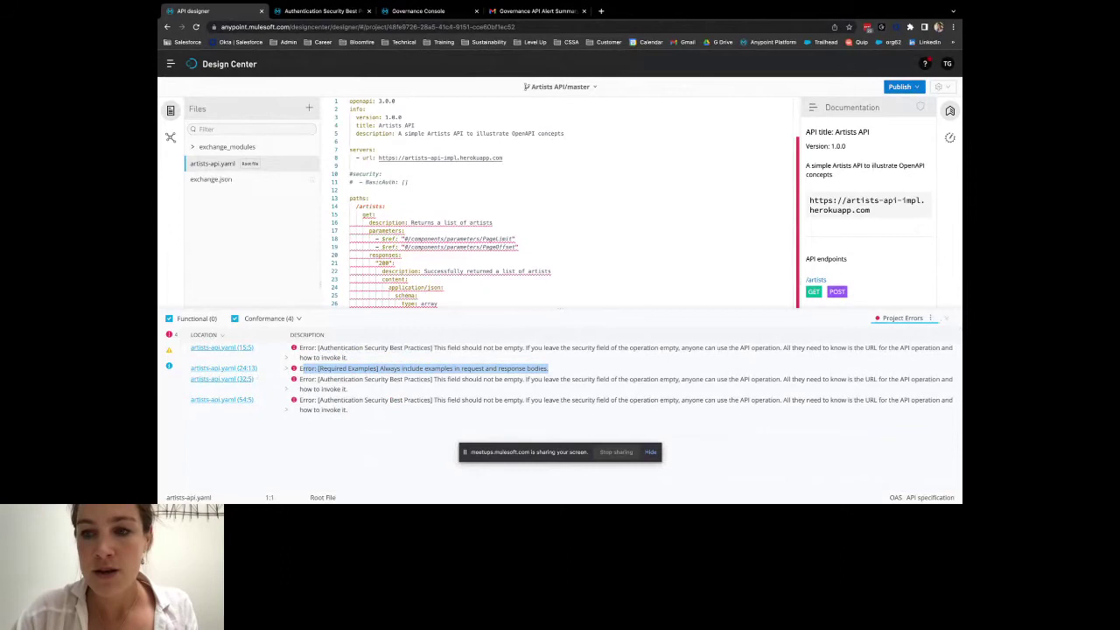
left_click(947, 322)
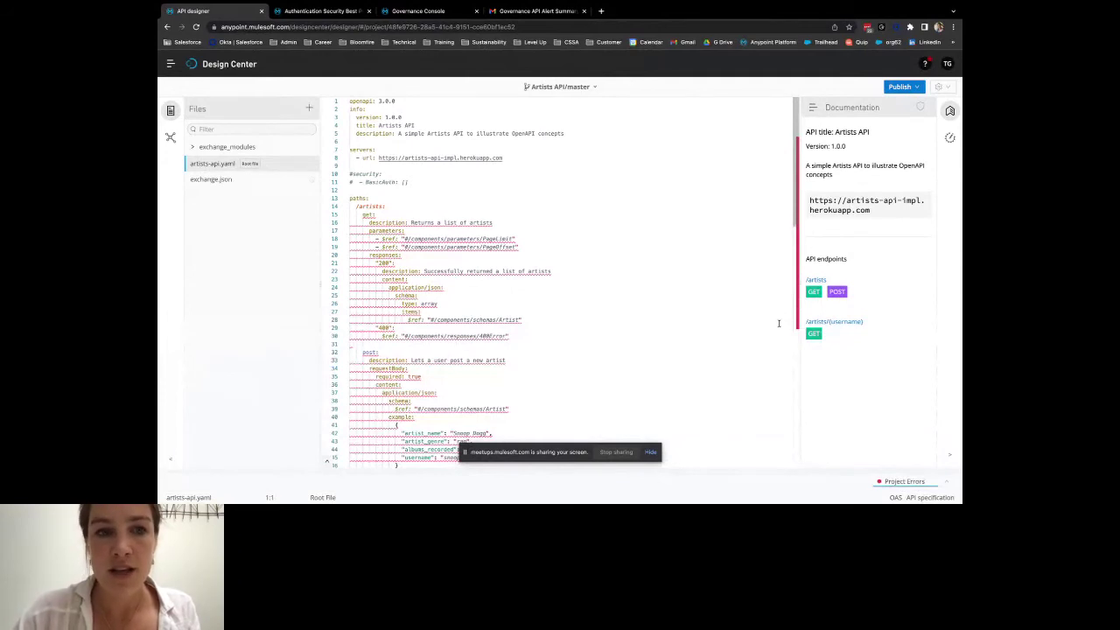
- Uncomment the security block with its BasicAuth entry on lines 10 and 11 of artists-api.yaml
left_click(350, 174)
key("Delete")
left_click(350, 182)
key("Delete")
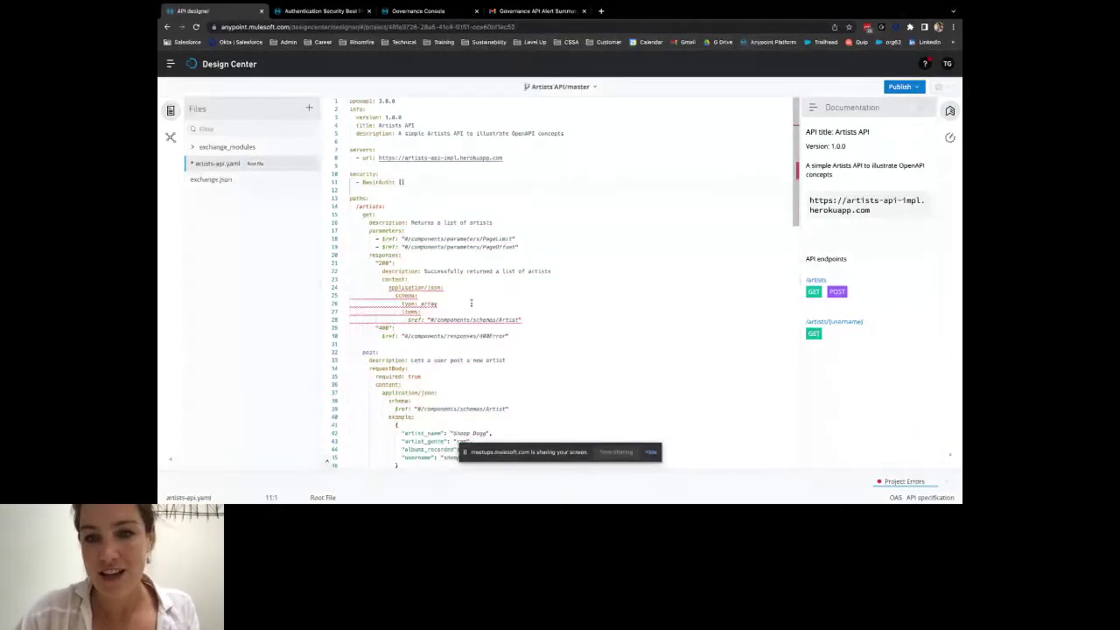
scroll(444, 213, "down", 3)
scroll(444, 213, "up", 3)
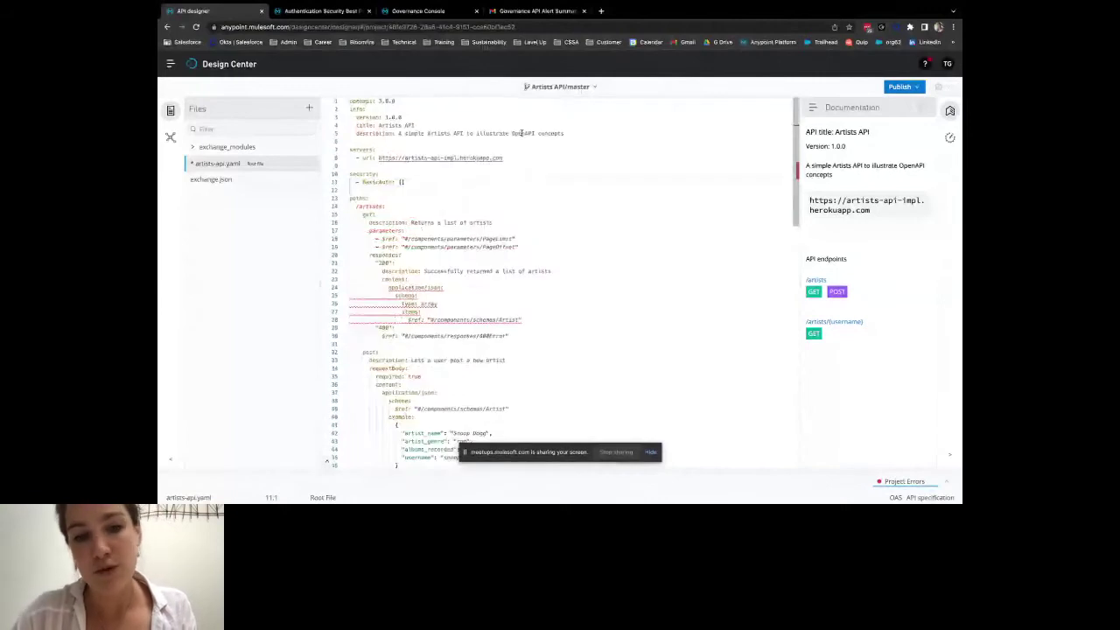